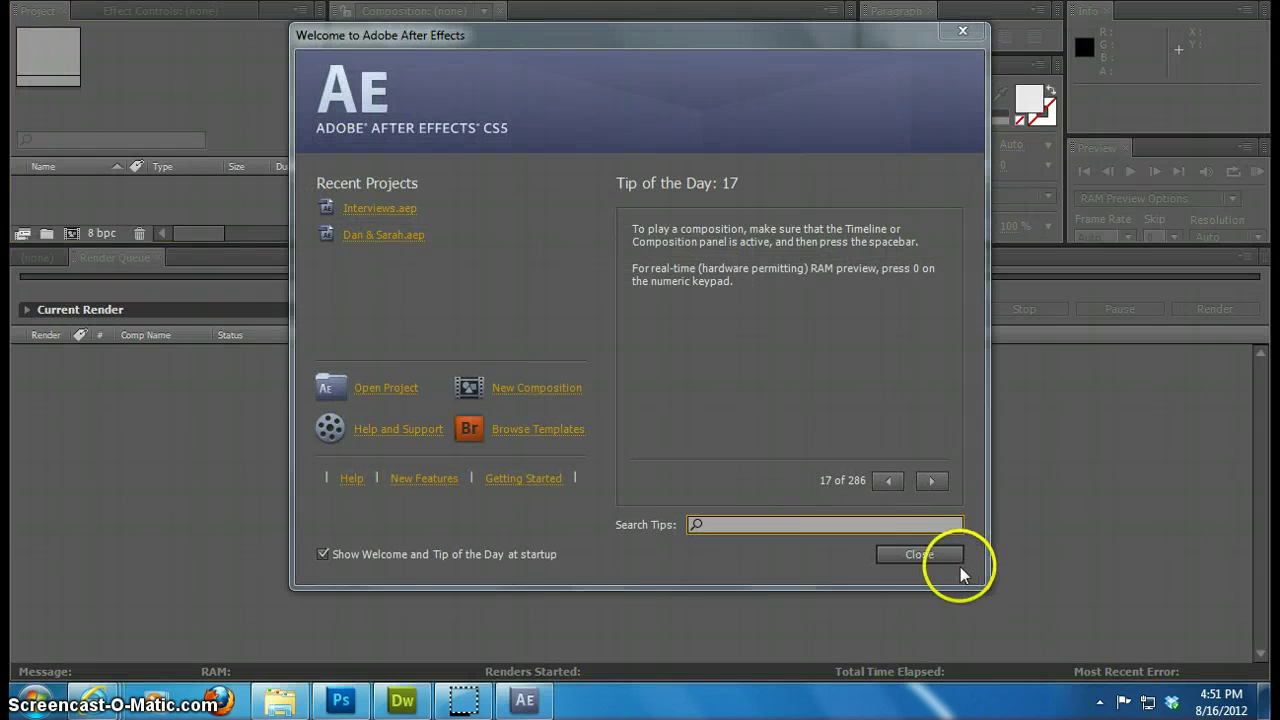
Dismiss the welcome screen and create composition Comp 1 with the NTSC D1 Square Pixel preset and a 30-second duration
click(919, 554)
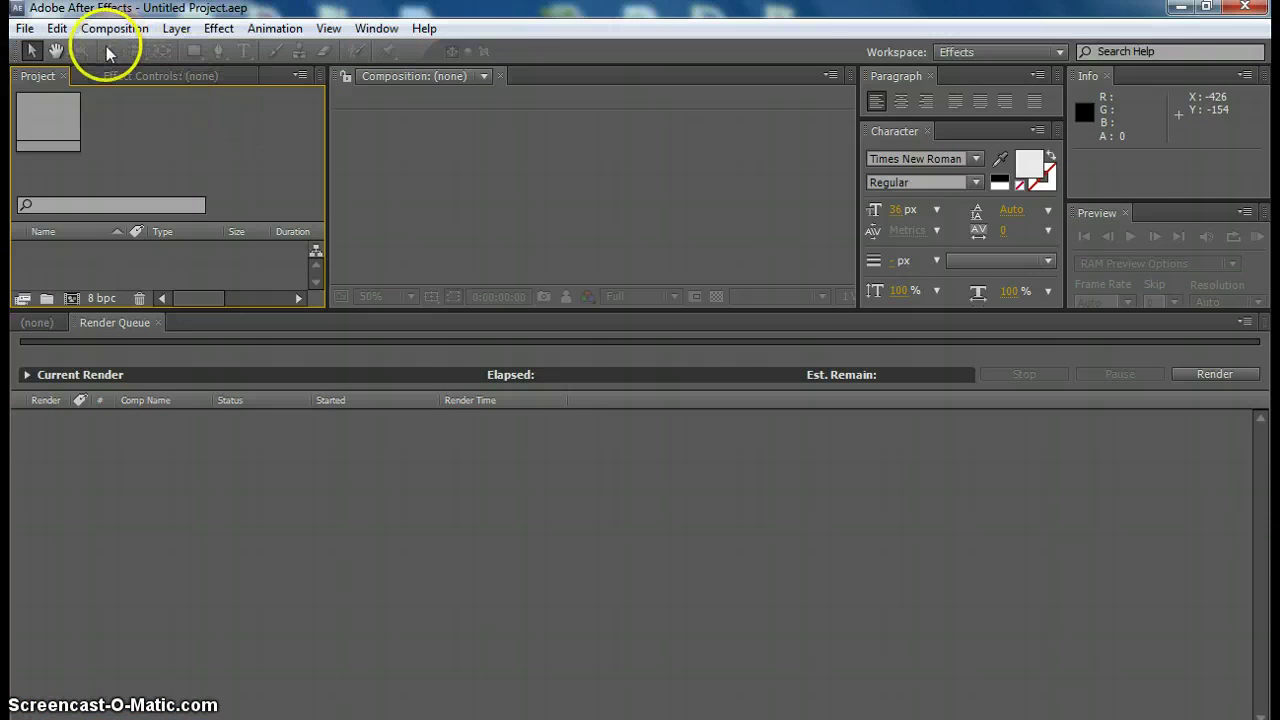
click(23, 30)
mouse_move(43, 49)
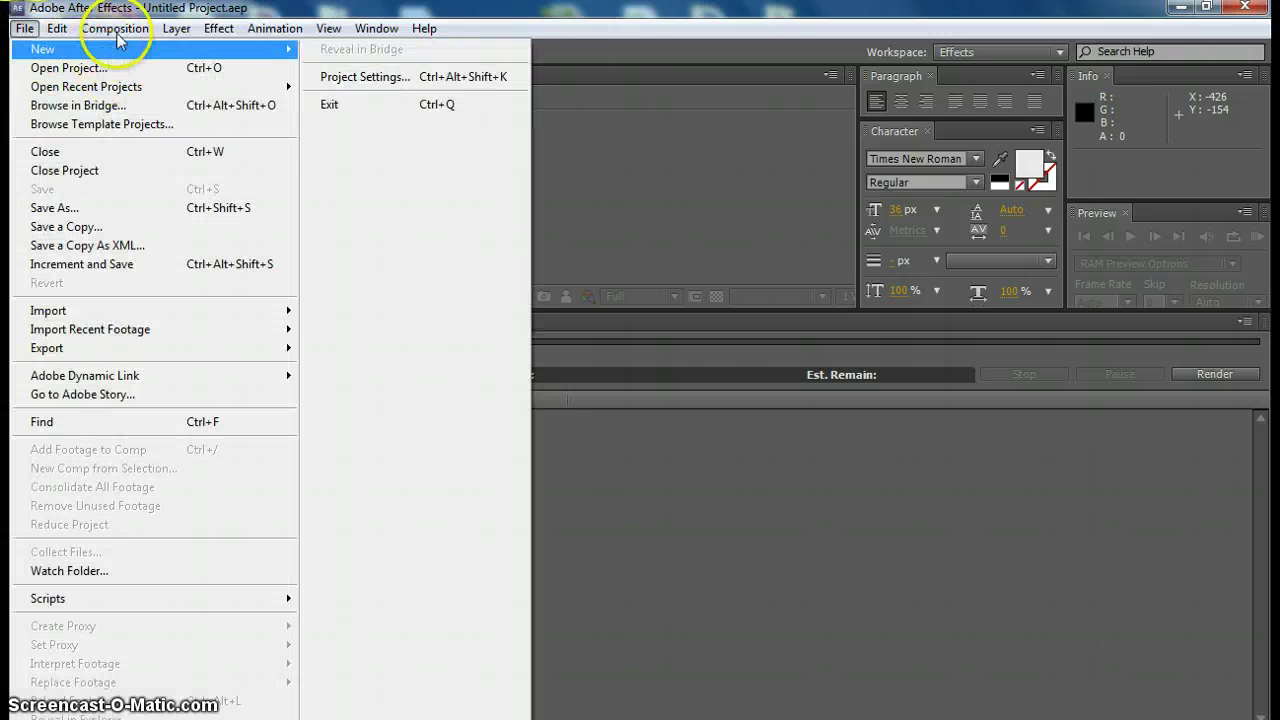
mouse_move(108, 30)
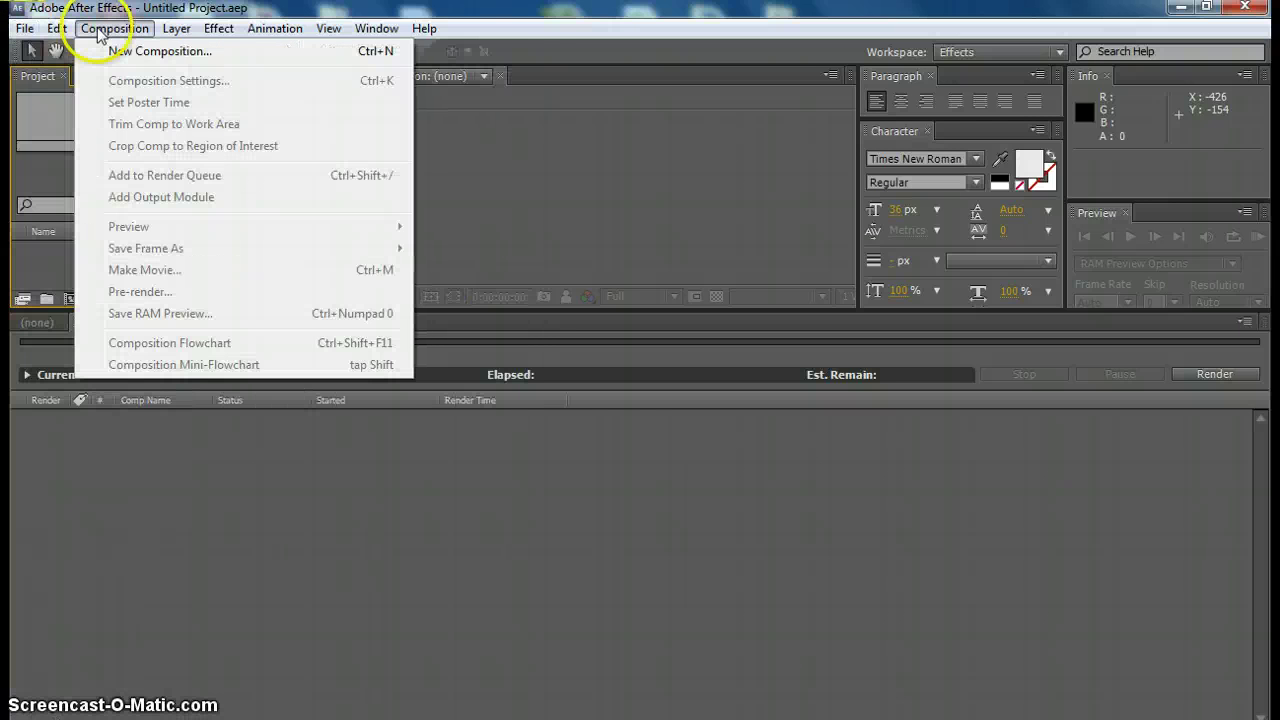
click(143, 55)
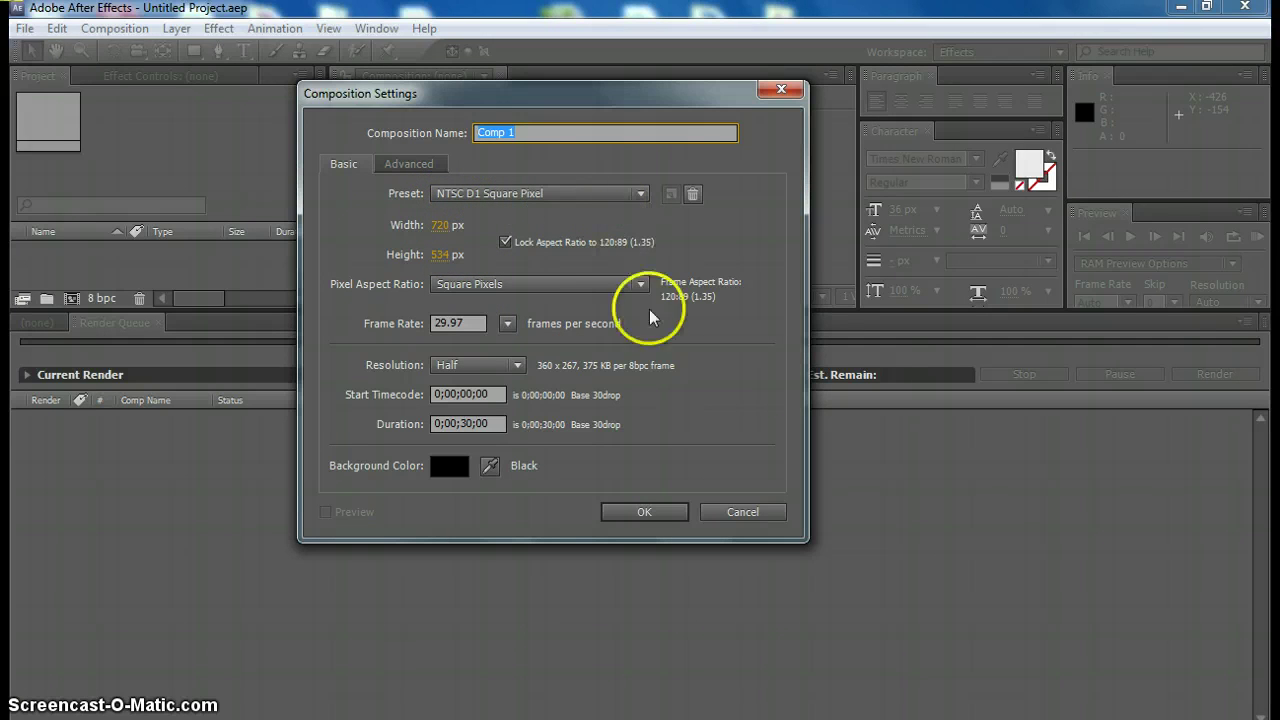
click(641, 195)
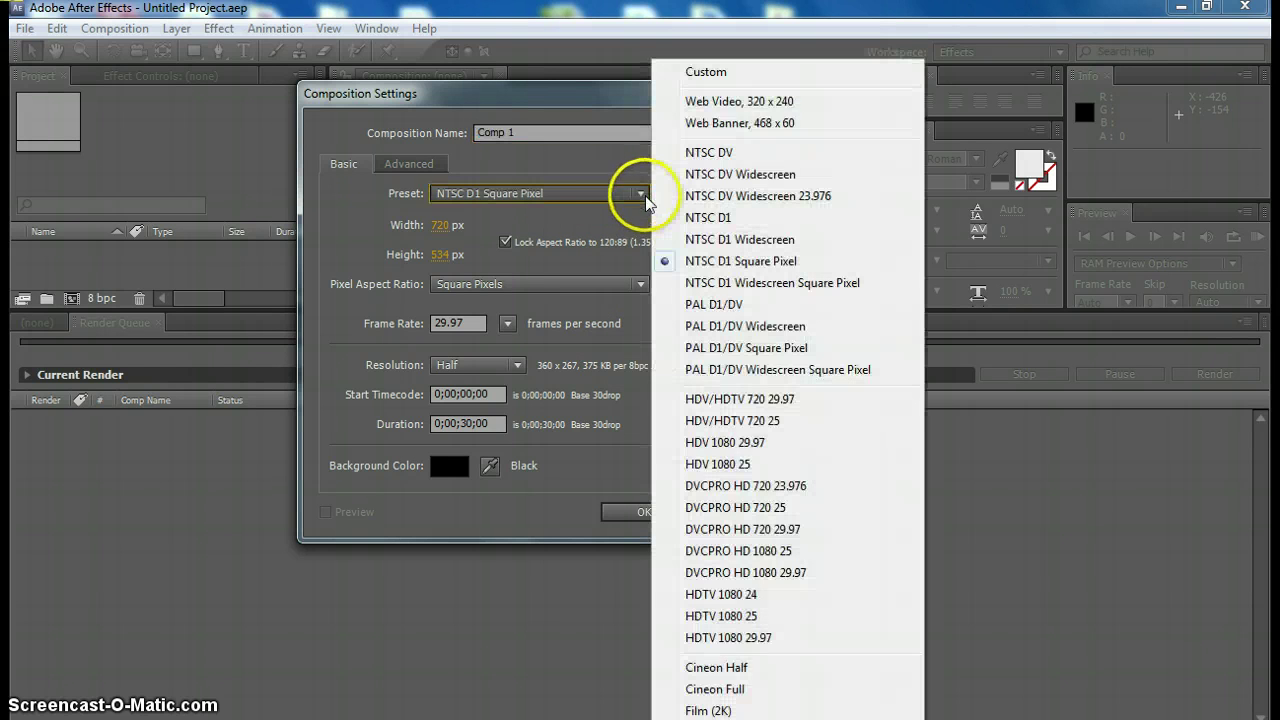
click(525, 165)
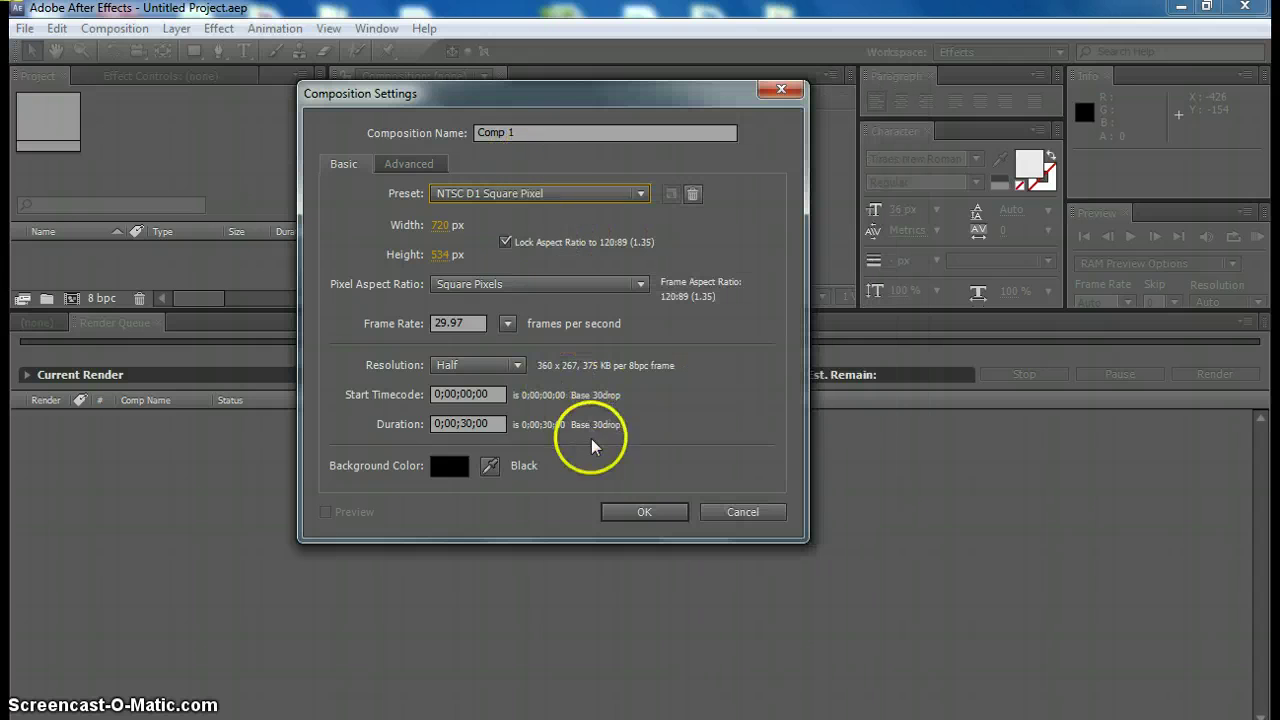
click(645, 512)
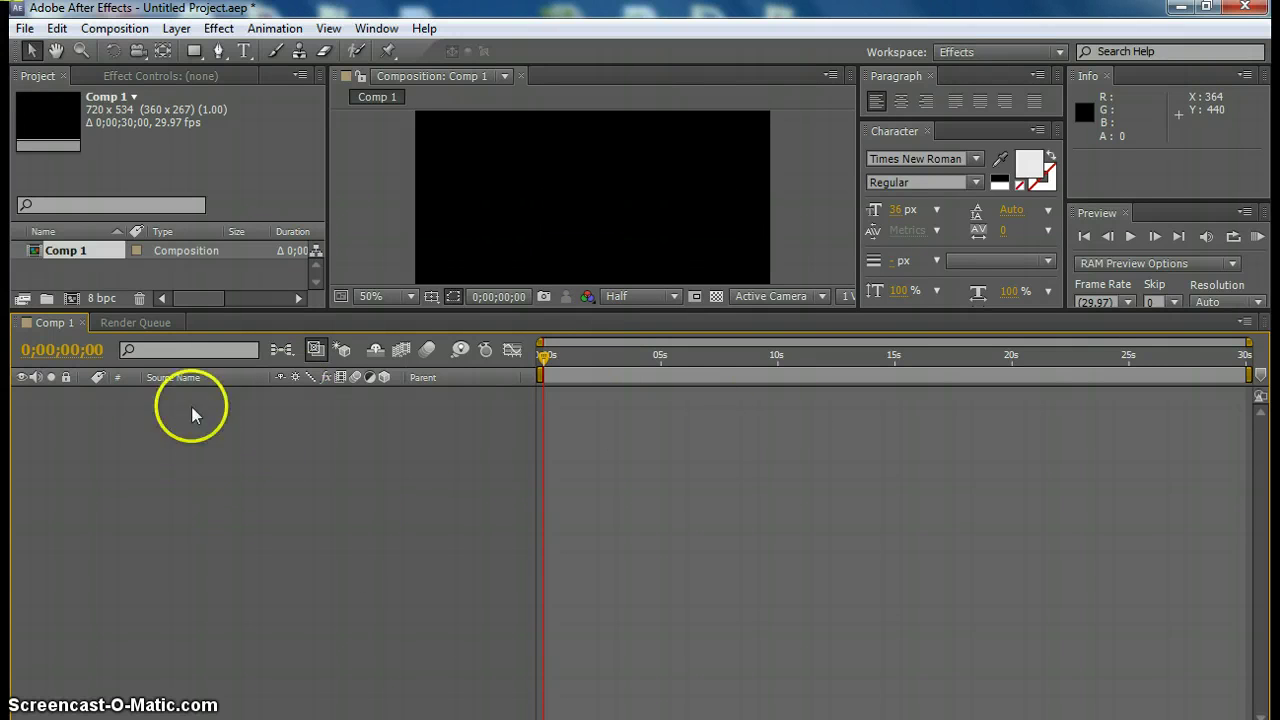
Add a text layer reading "YIKES!!!!" to Comp 1 and finish text editing with the Selection tool
right_click(229, 515)
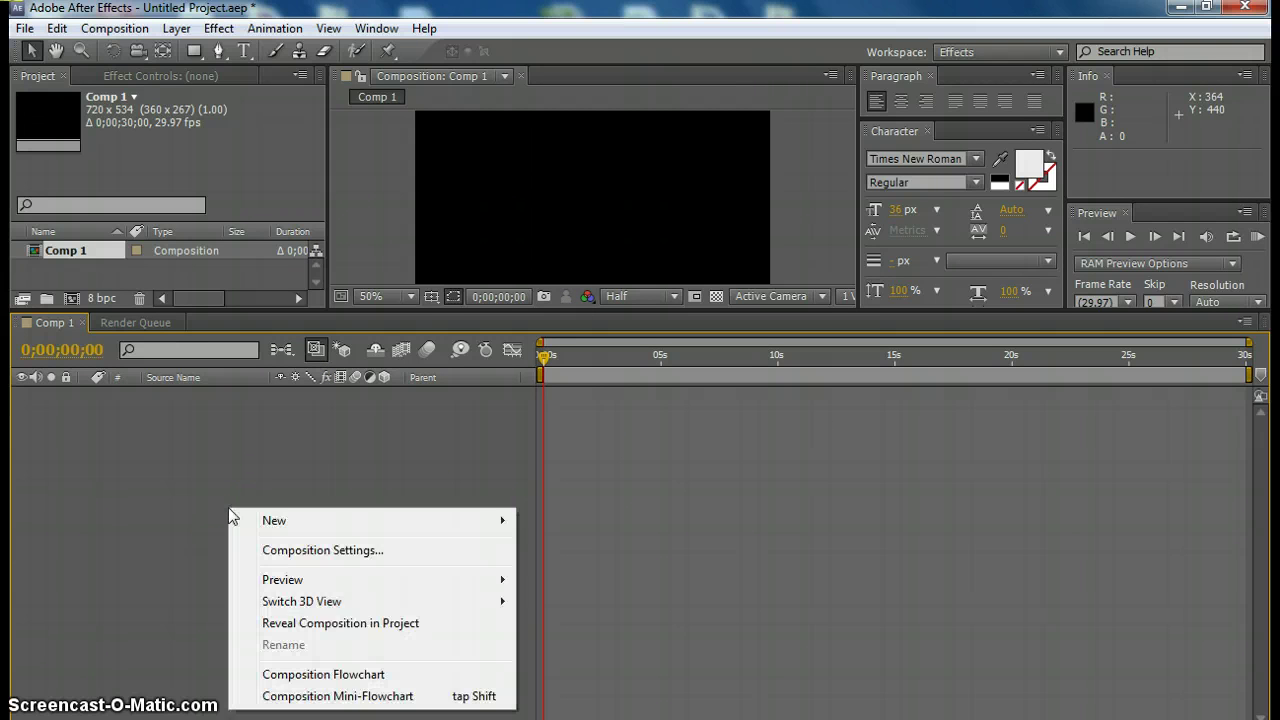
click(282, 525)
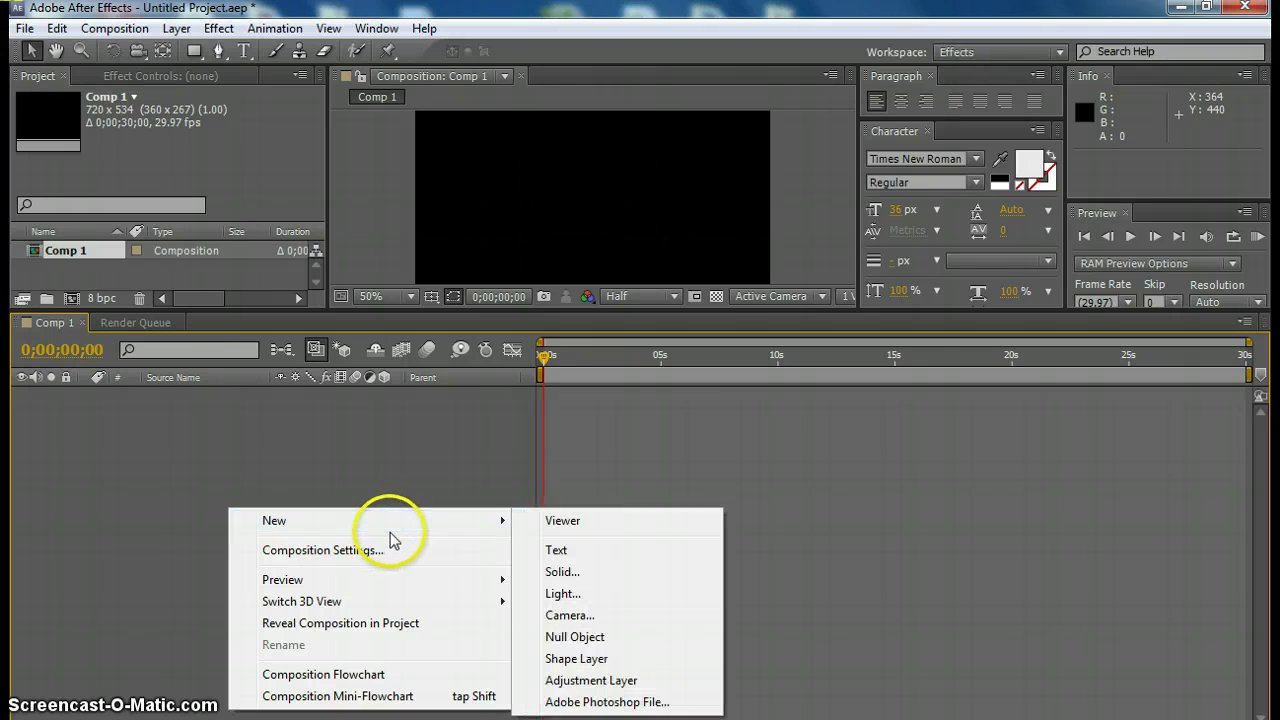
mouse_move(455, 538)
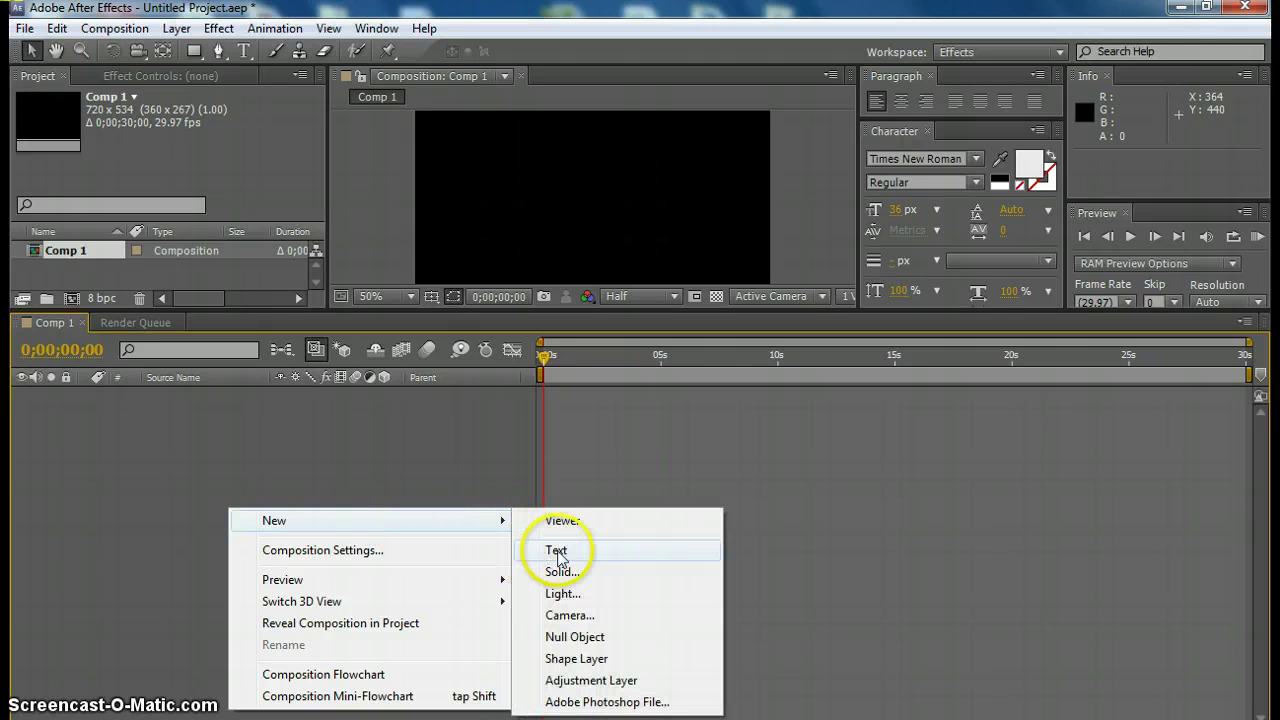
click(552, 550)
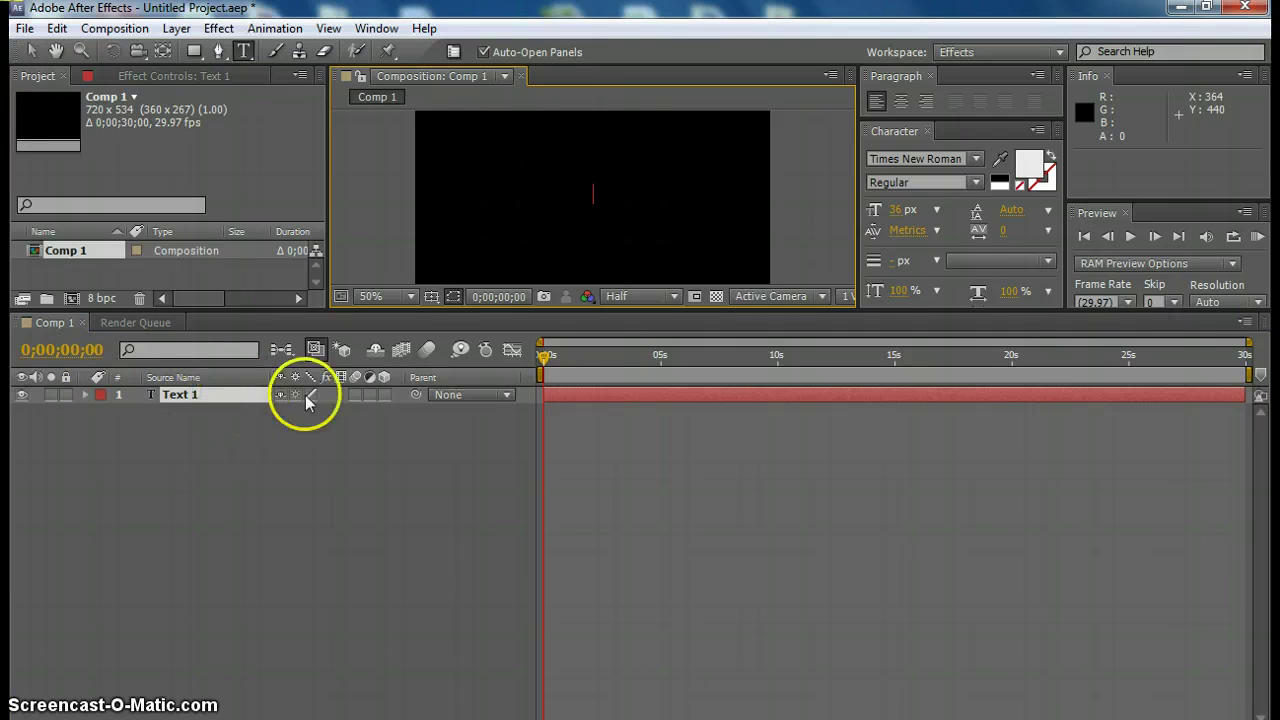
drag(170, 403, 300, 448)
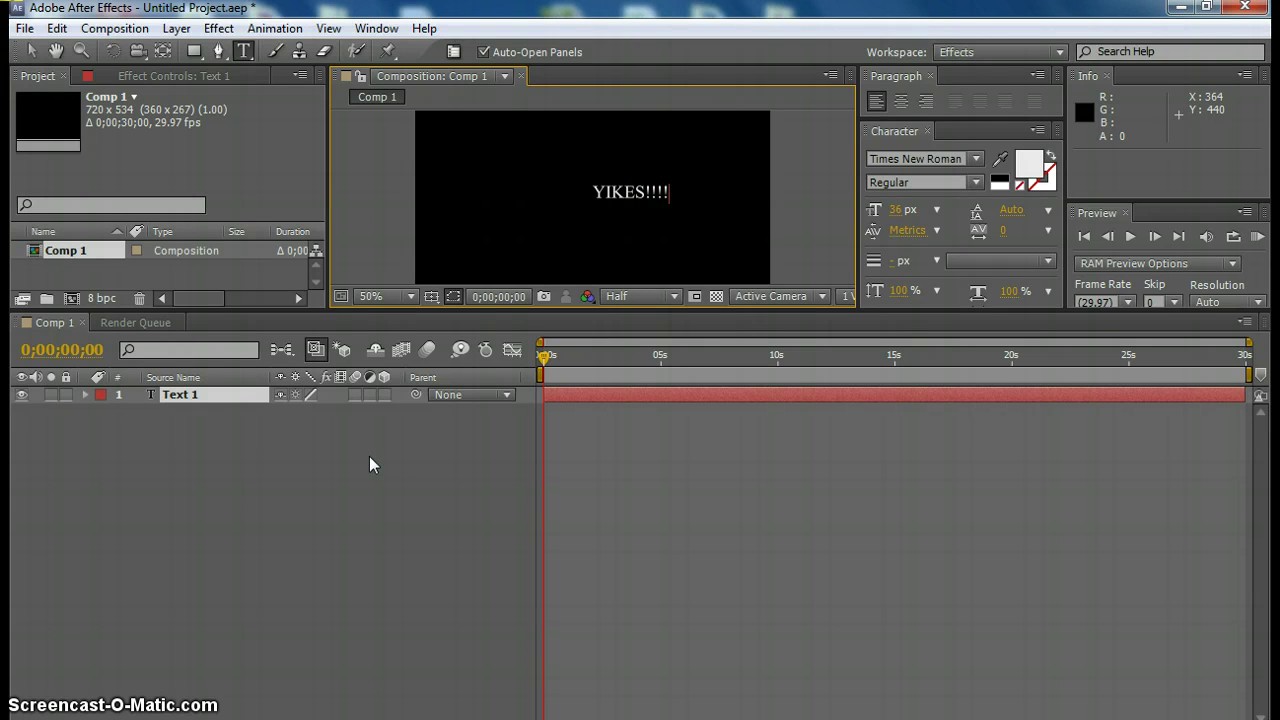
click(370, 465)
click(320, 460)
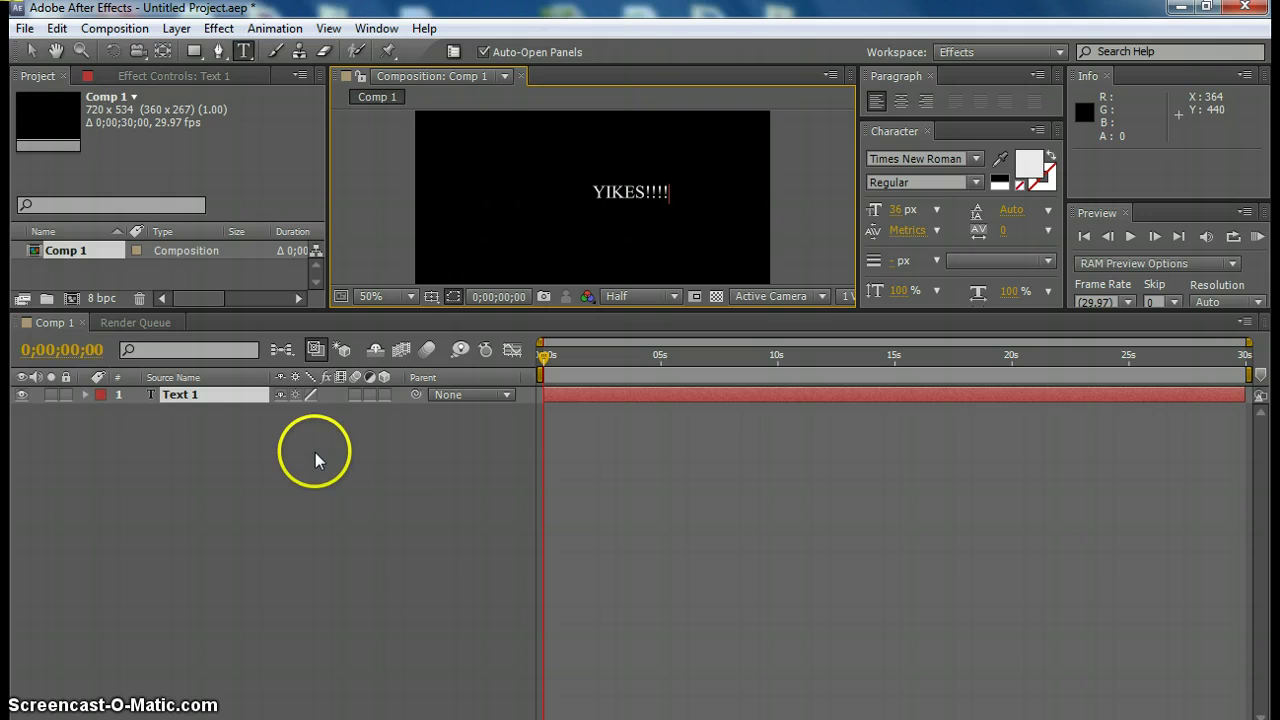
click(466, 466)
click(425, 477)
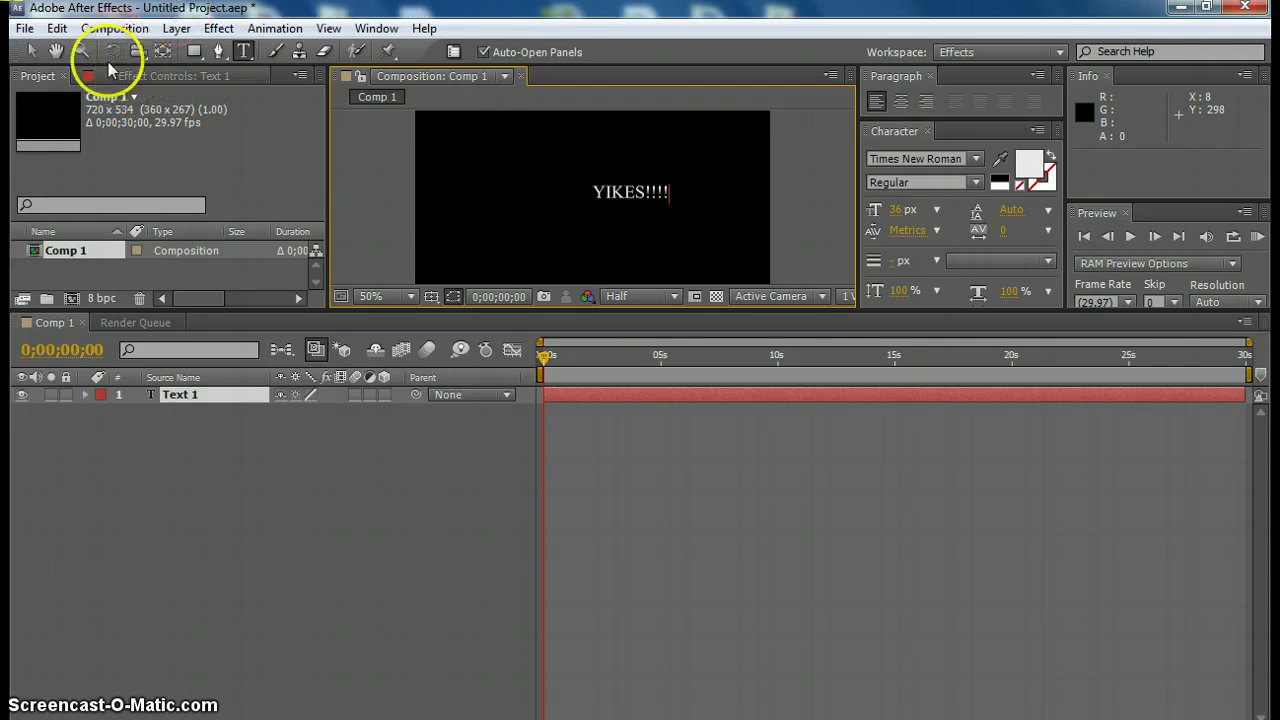
click(30, 51)
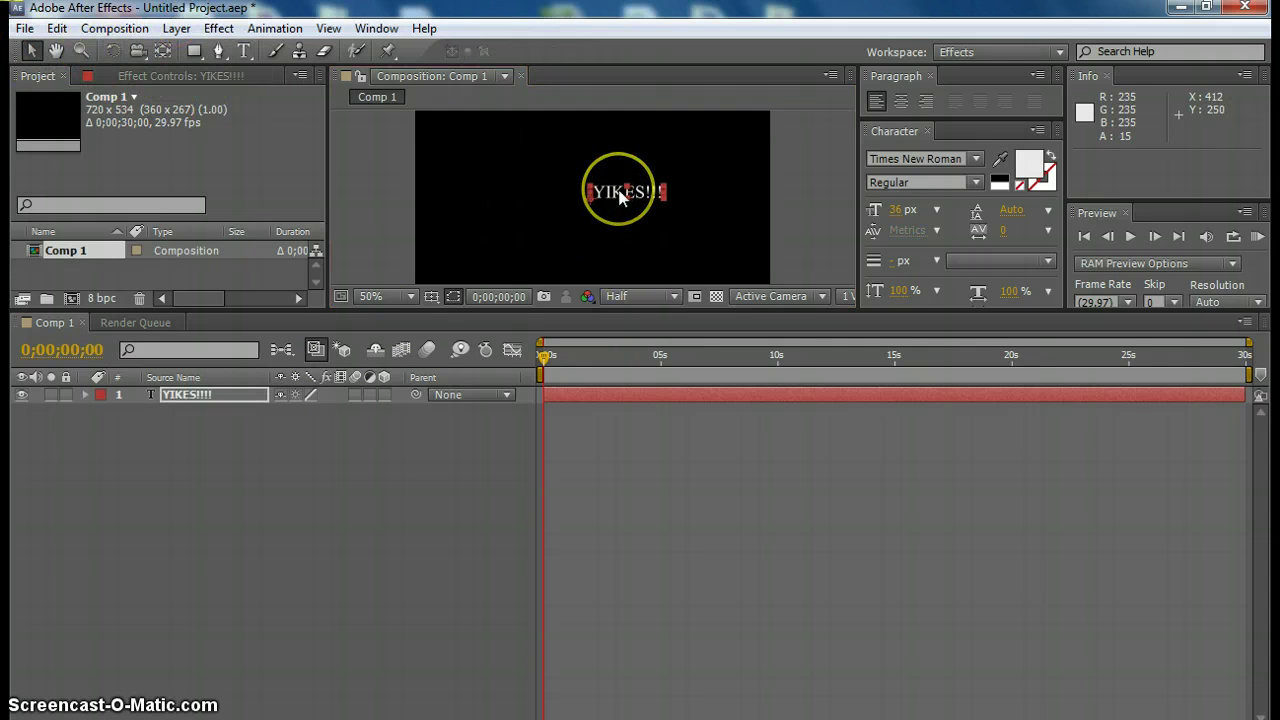
Move the YIKES!!!! text toward the left of the frame, to about position 254, 259
drag(620, 195, 567, 191)
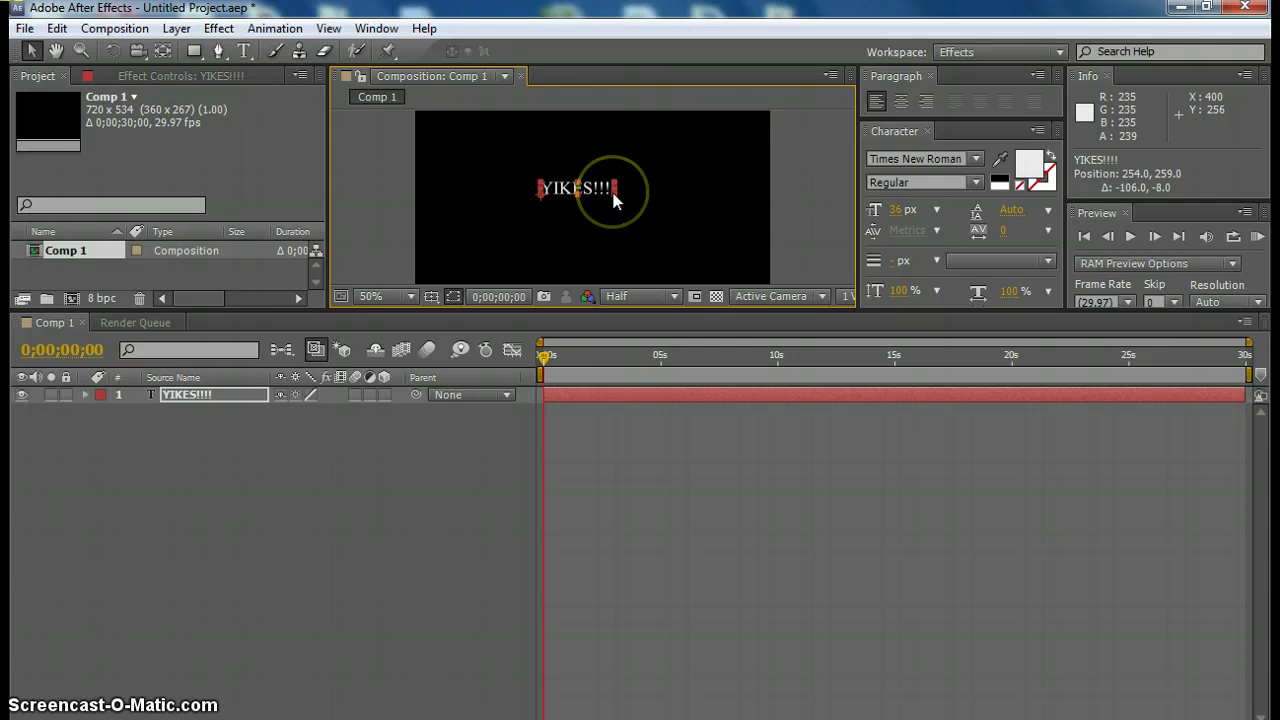
click(614, 200)
click(620, 206)
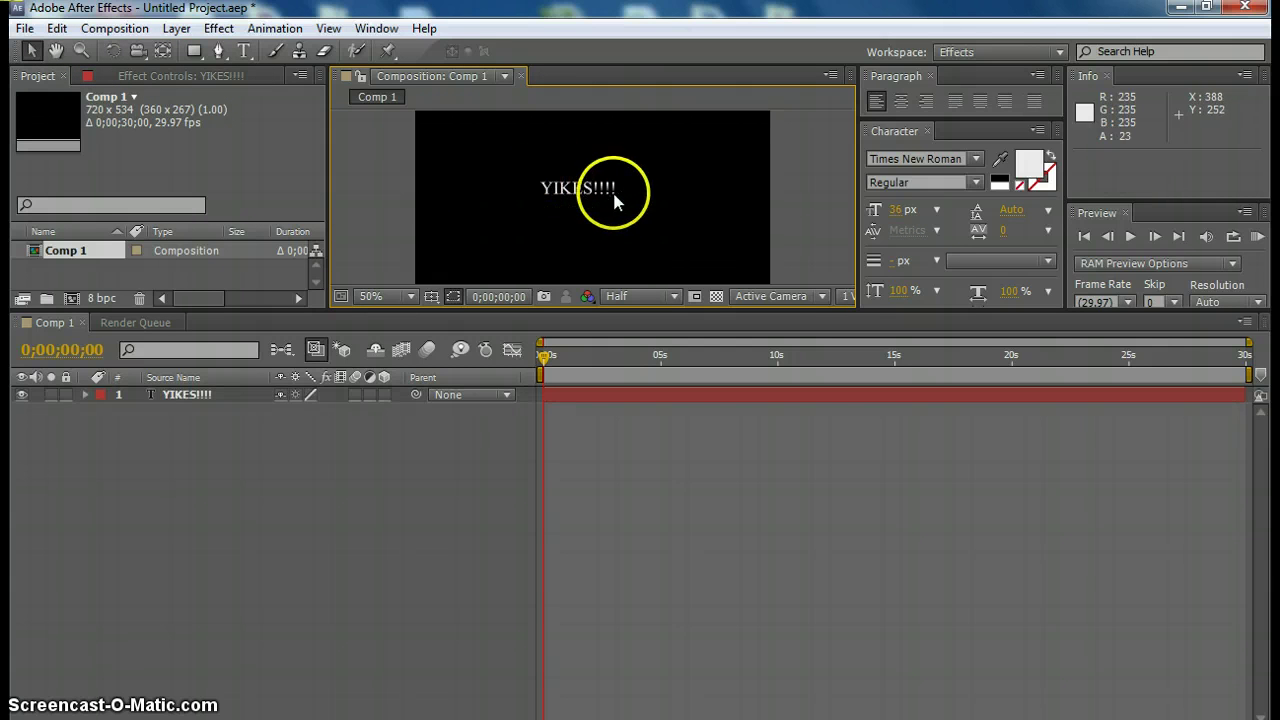
click(612, 196)
click(622, 206)
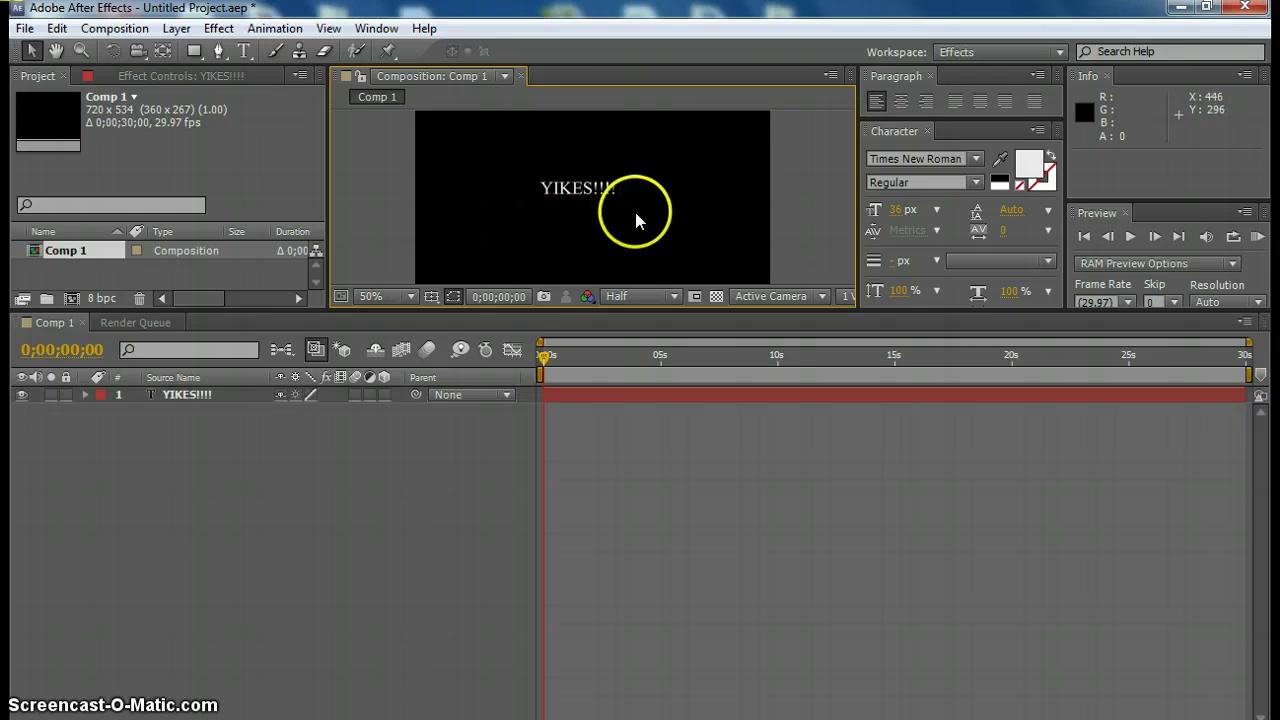
Try to enlarge the YIKES!!!! text freehand, starting from about 147% scale, and undo the distorted scaling
drag(600, 197, 656, 190)
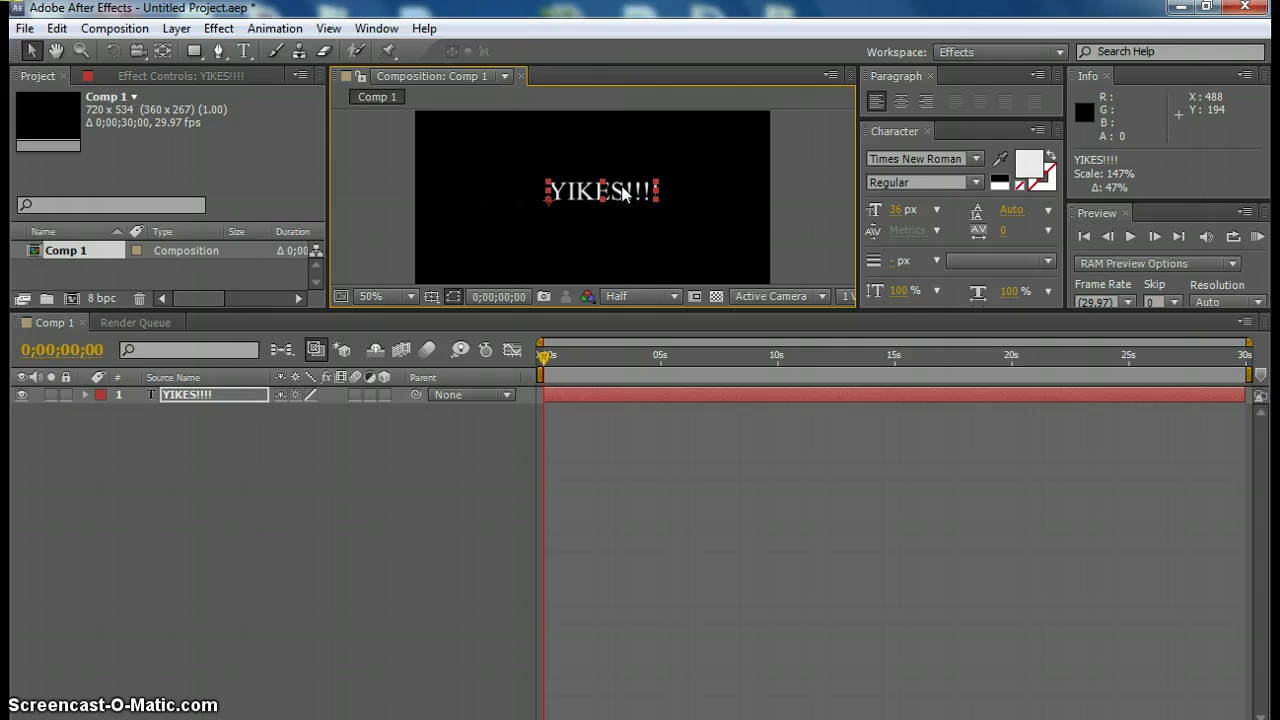
mouse_move(655, 191)
mouse_down()
mouse_move(689, 163)
mouse_move(697, 171)
mouse_move(656, 193)
mouse_move(676, 196)
mouse_up()
click(430, 505)
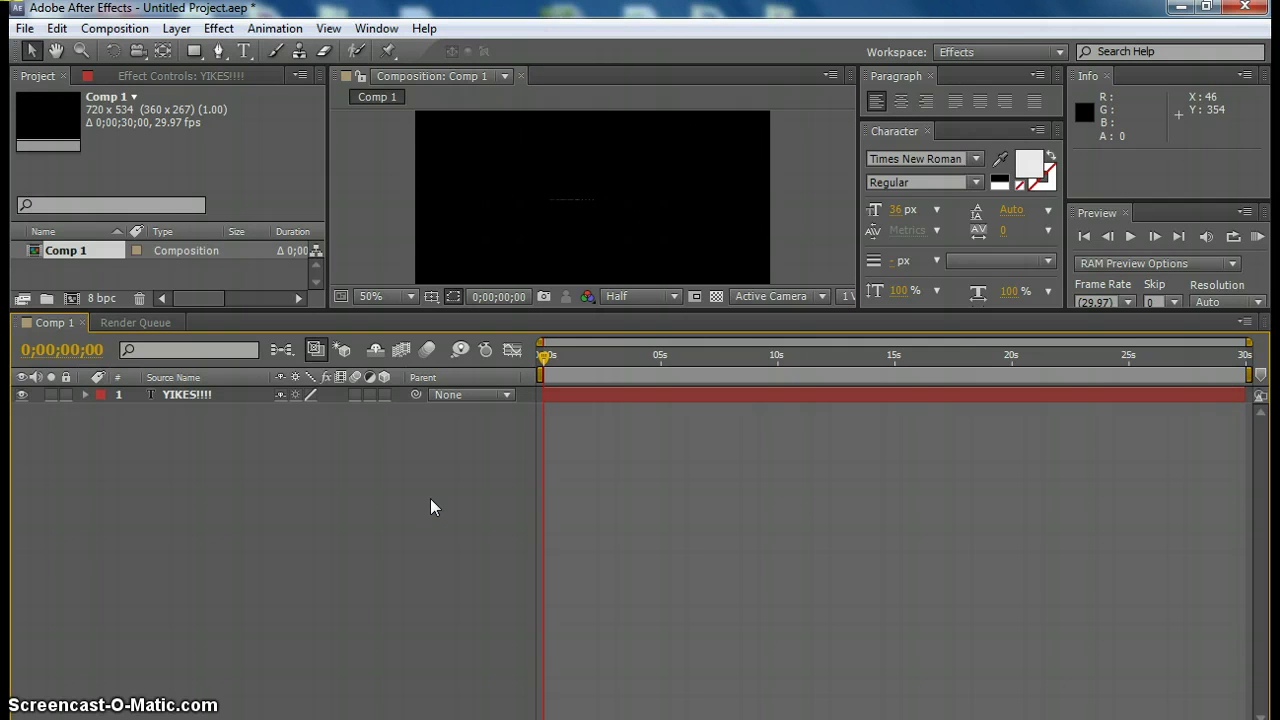
key(ctrl+z)
Stretch the YIKES!!!! text horizontally to about 225% and place it at about position 236, 263
click(630, 205)
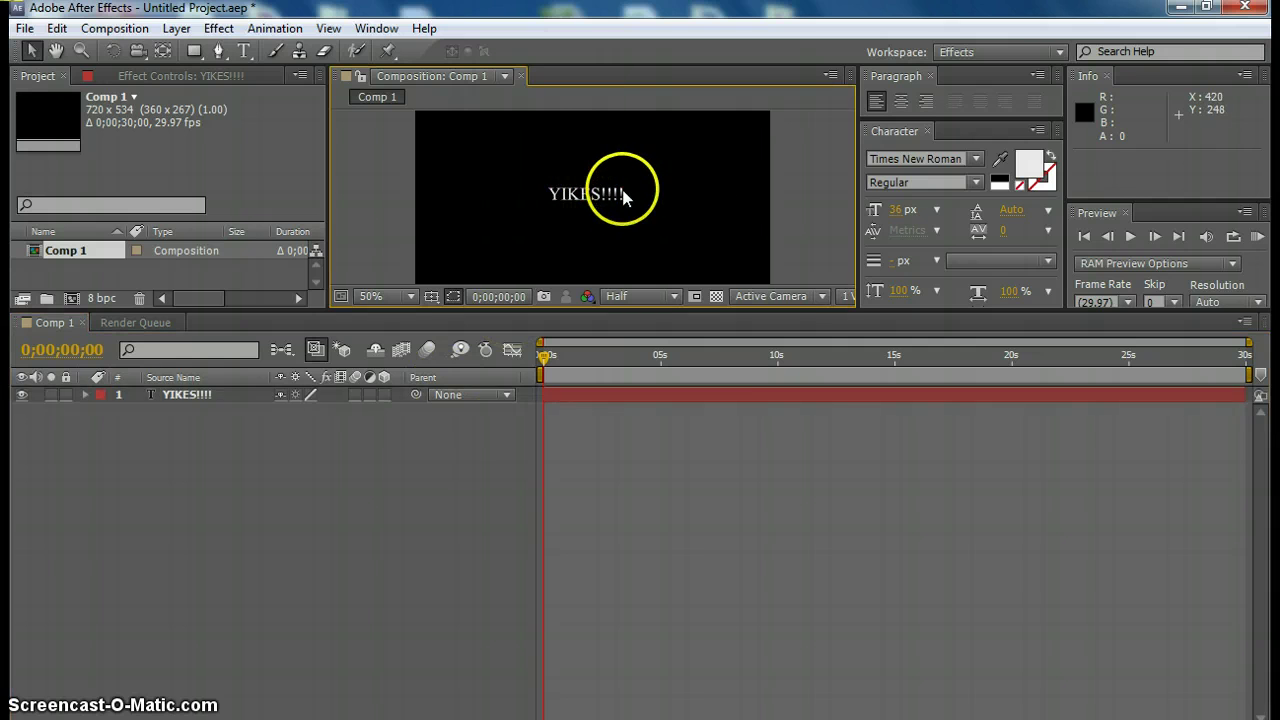
click(622, 196)
click(650, 186)
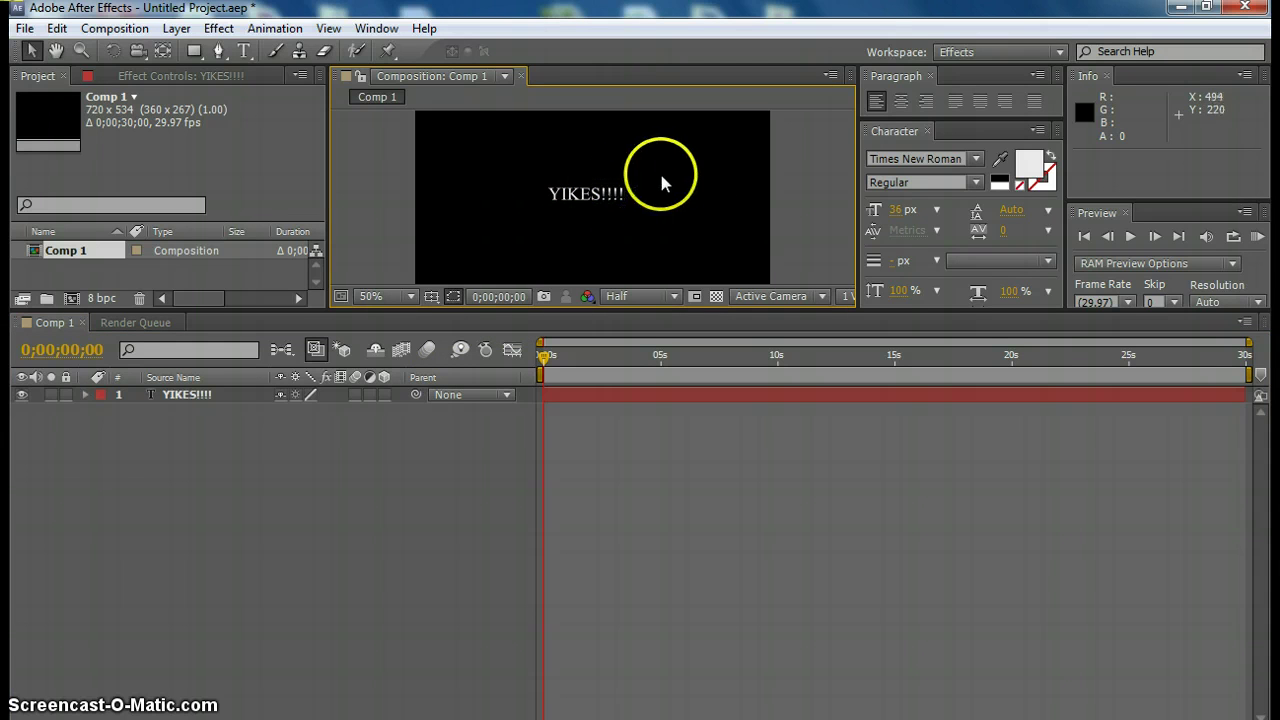
mouse_move(610, 198)
mouse_down()
mouse_move(678, 170)
mouse_move(613, 207)
mouse_up()
click(578, 243)
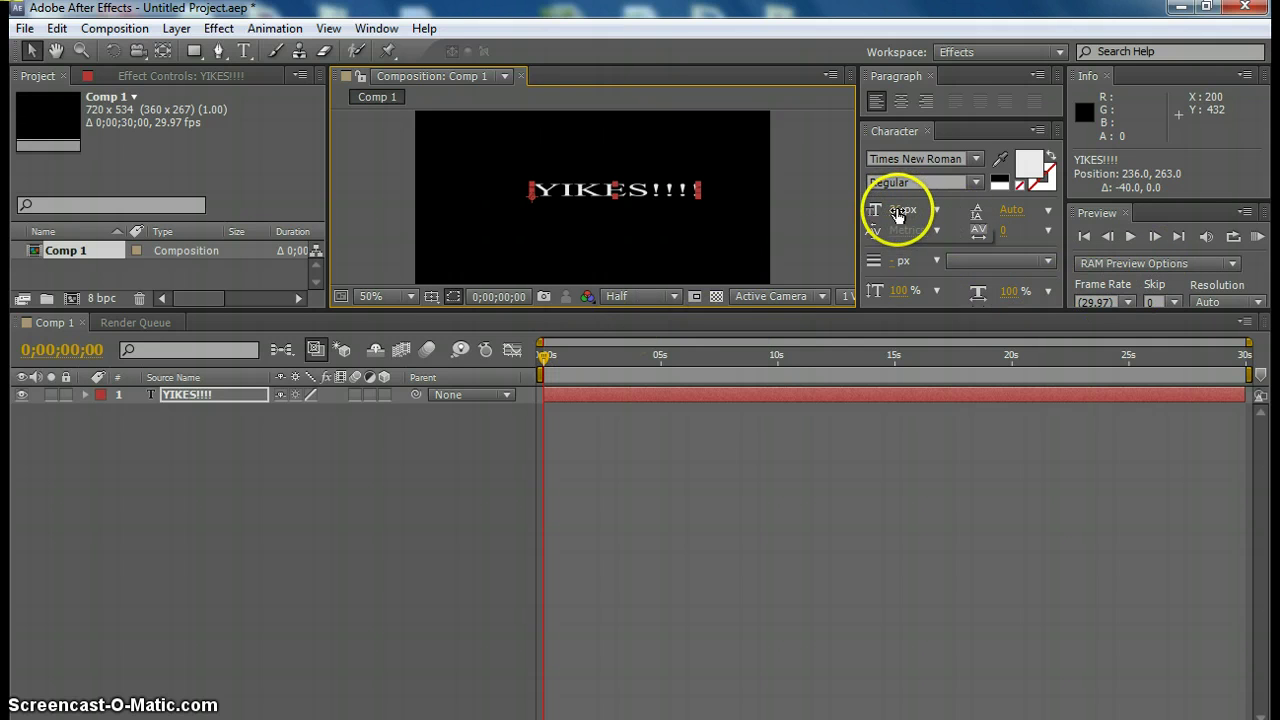
Set the text's font size to 44 px and recentre it at about position 196, 269
click(900, 210)
drag(900, 210, 875, 213)
drag(640, 200, 620, 203)
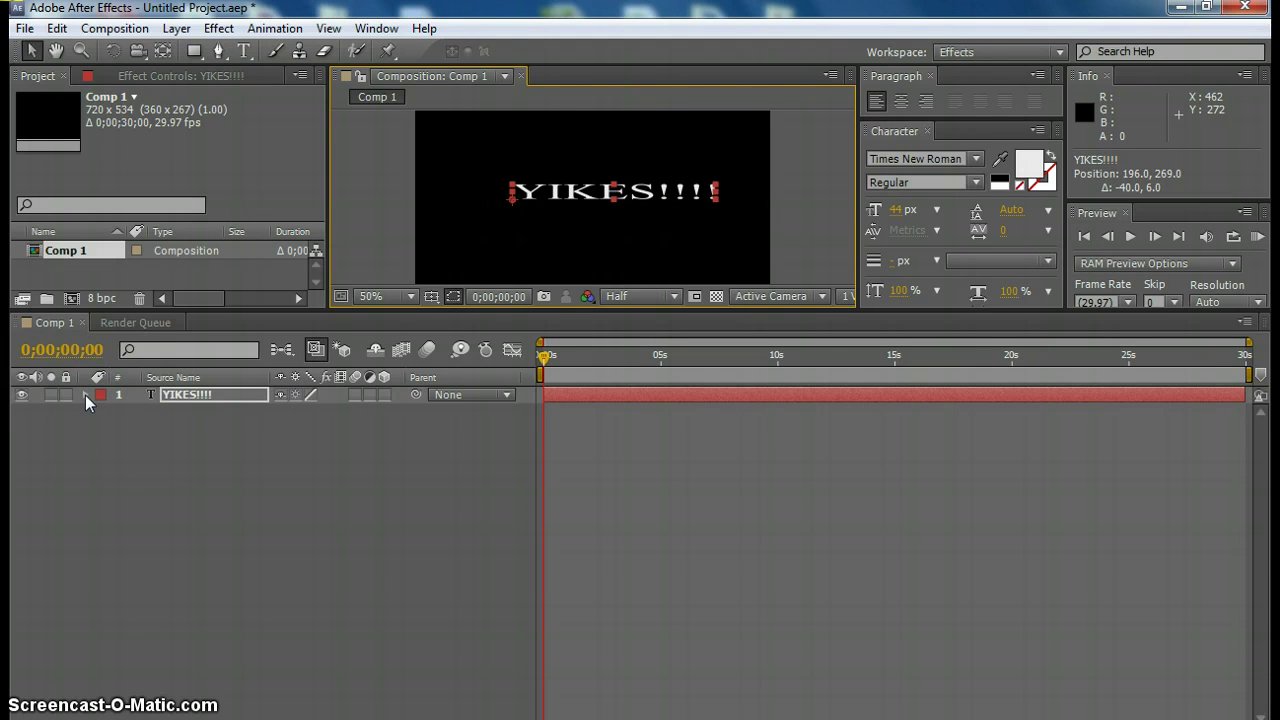
Expand the YIKES!!!! layer's Transform properties and make it a 3D layer
click(86, 396)
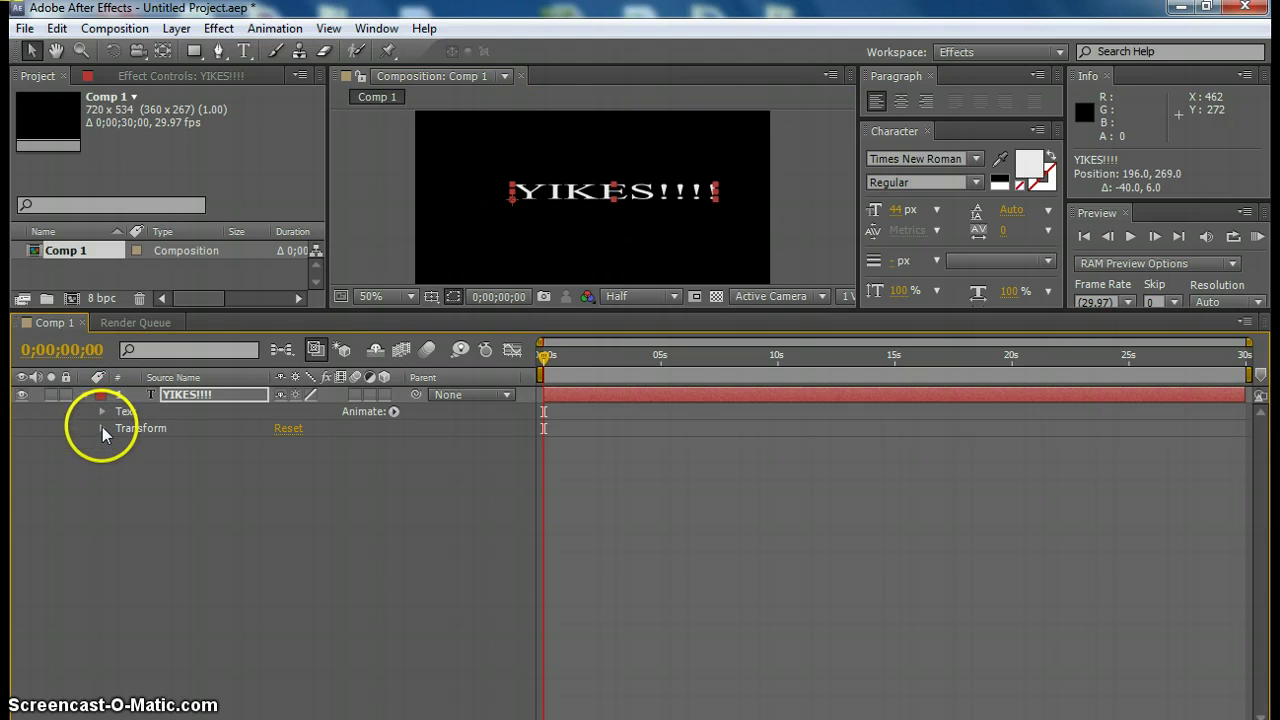
click(102, 428)
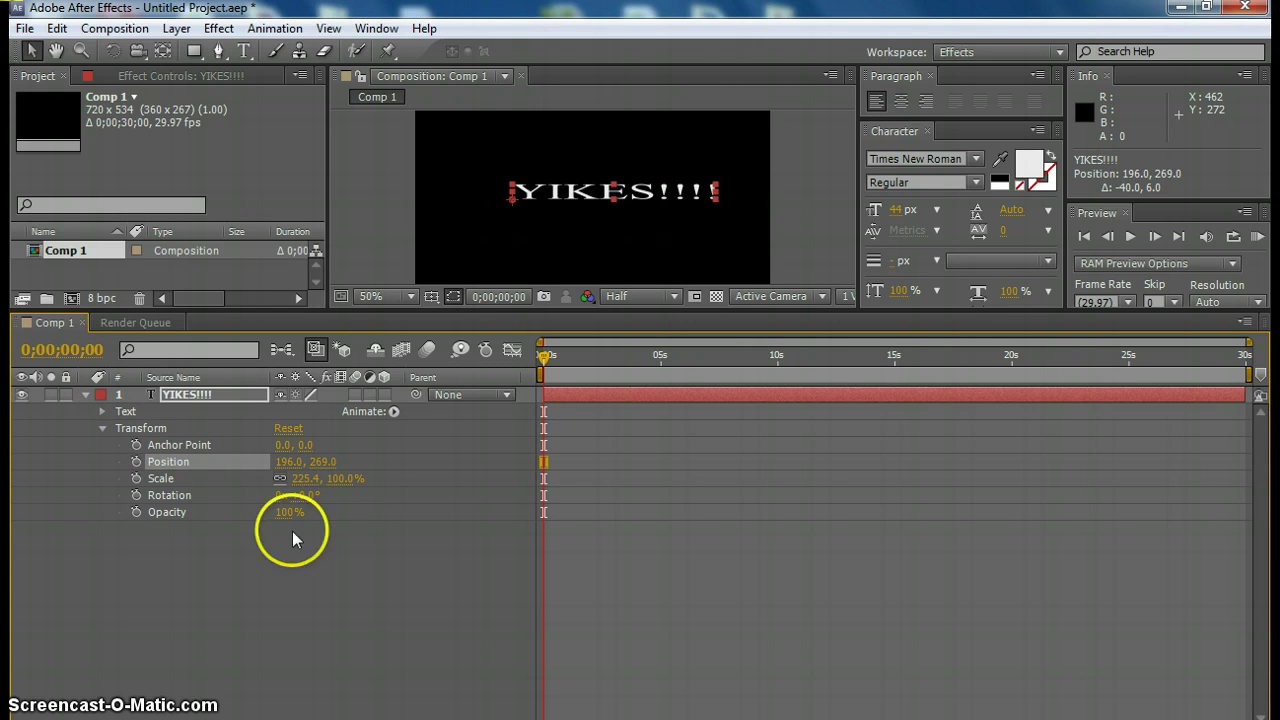
click(384, 394)
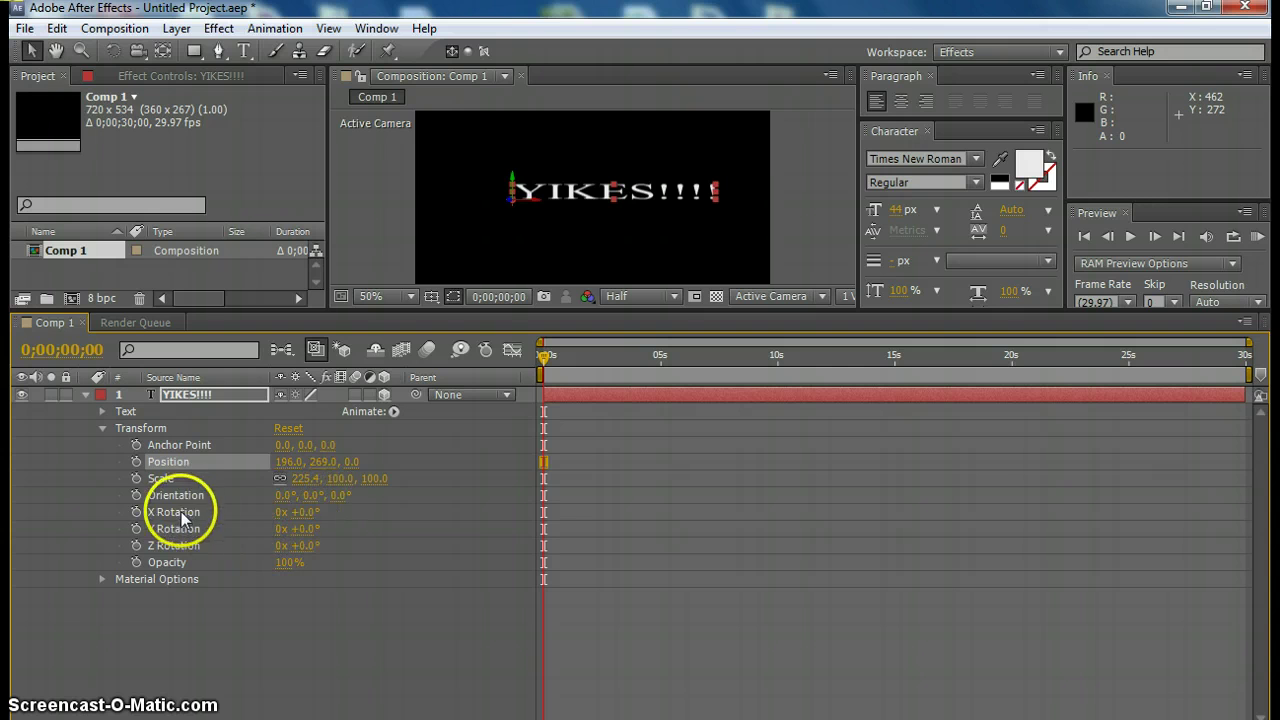
Set the text layer's X Rotation to 17°, Y Rotation to -1° and Z Rotation to 1°
click(299, 519)
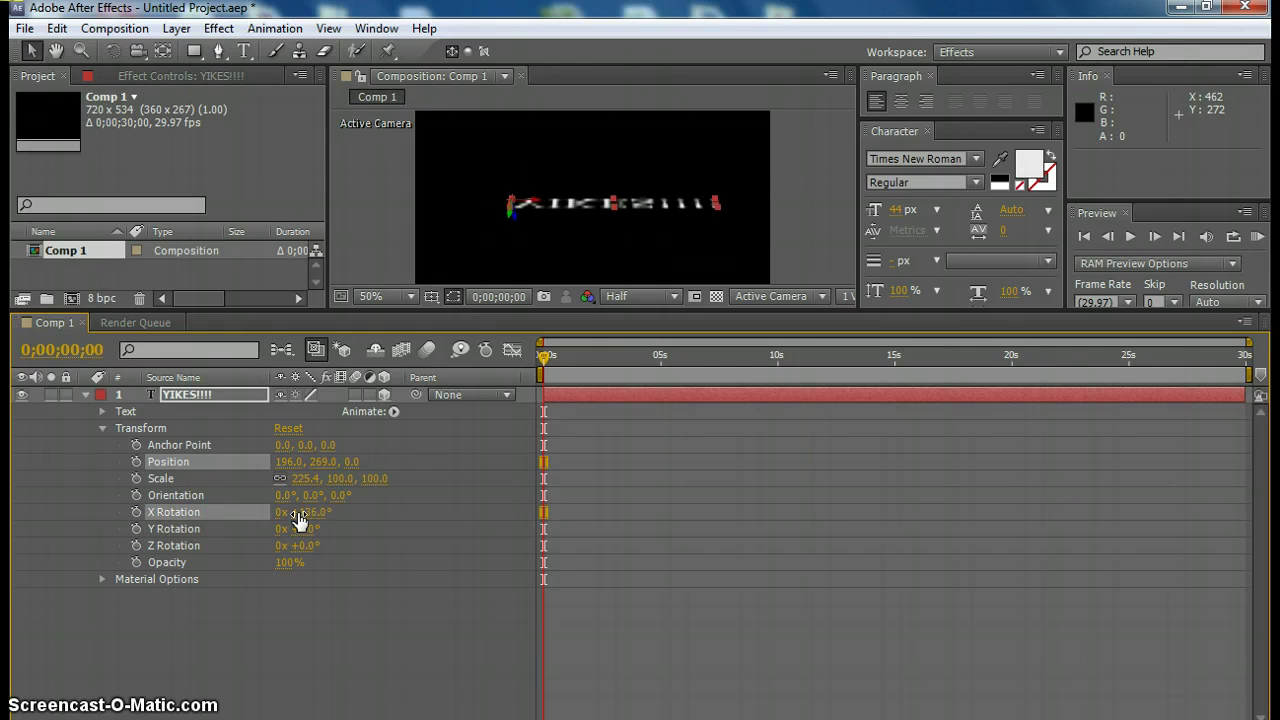
mouse_move(299, 519)
mouse_down()
mouse_move(283, 486)
mouse_move(310, 537)
mouse_up()
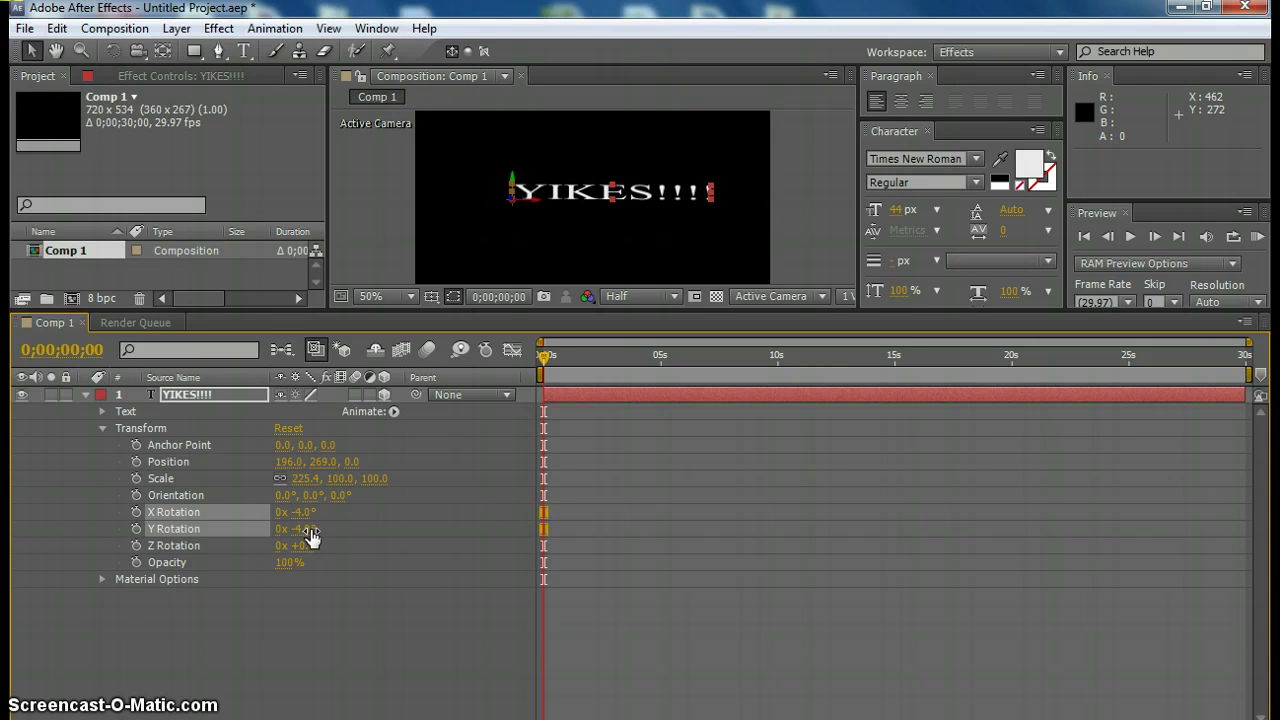
mouse_move(311, 537)
mouse_down()
mouse_move(286, 543)
mouse_move(306, 514)
mouse_move(323, 515)
mouse_move(310, 517)
mouse_up()
click(300, 533)
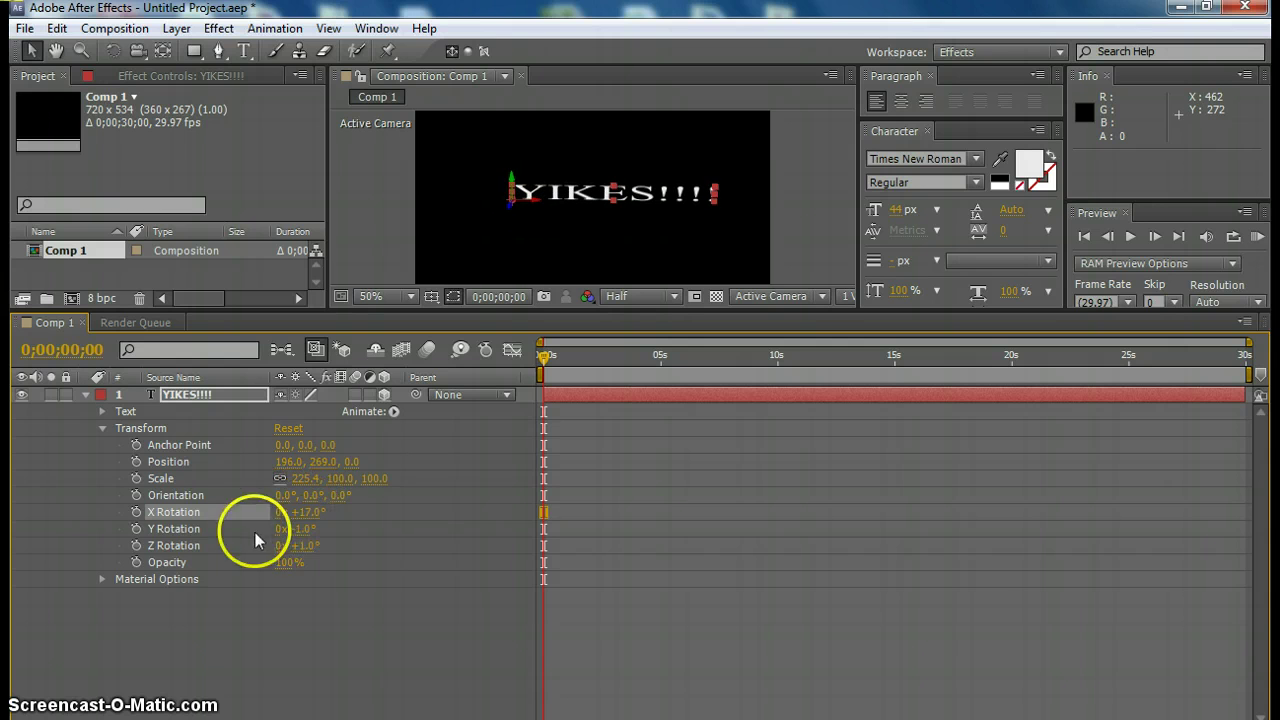
Animate X Rotation with a keyframe at 0;00;00;00 and a second one of 1x +7.0° at 0;00;09;28
click(136, 512)
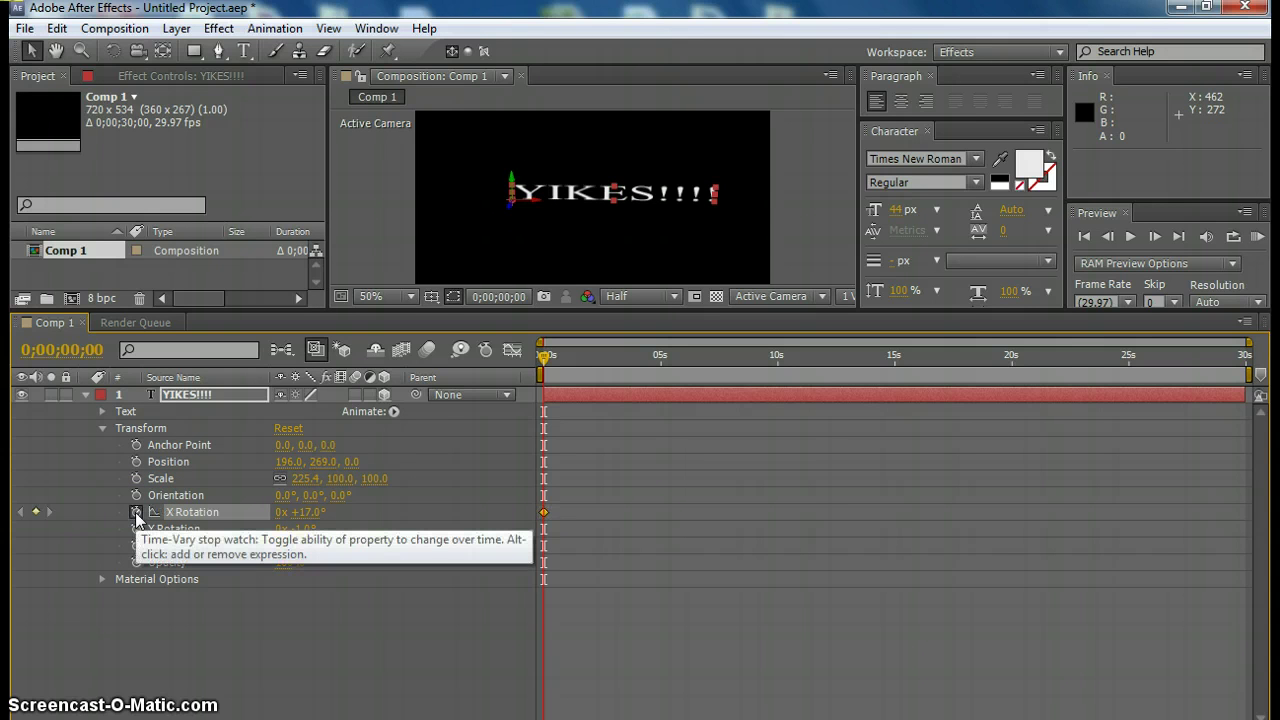
click(567, 373)
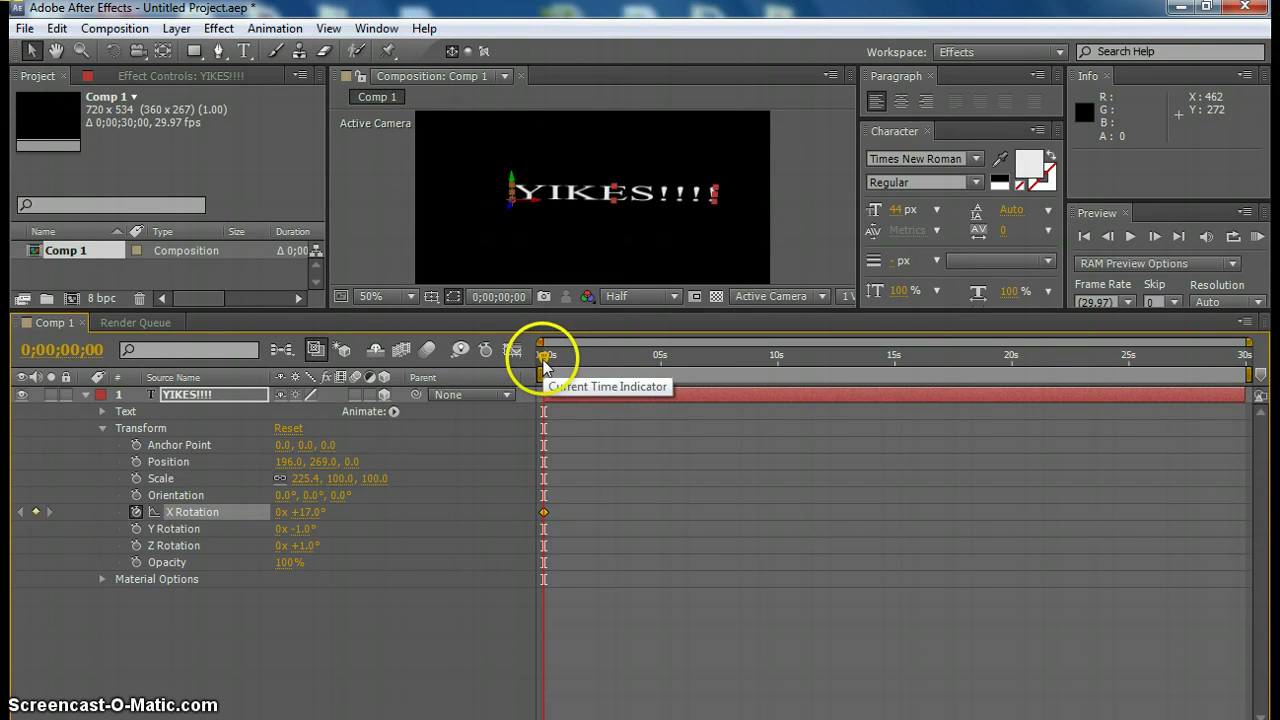
drag(543, 359, 644, 358)
drag(731, 361, 778, 368)
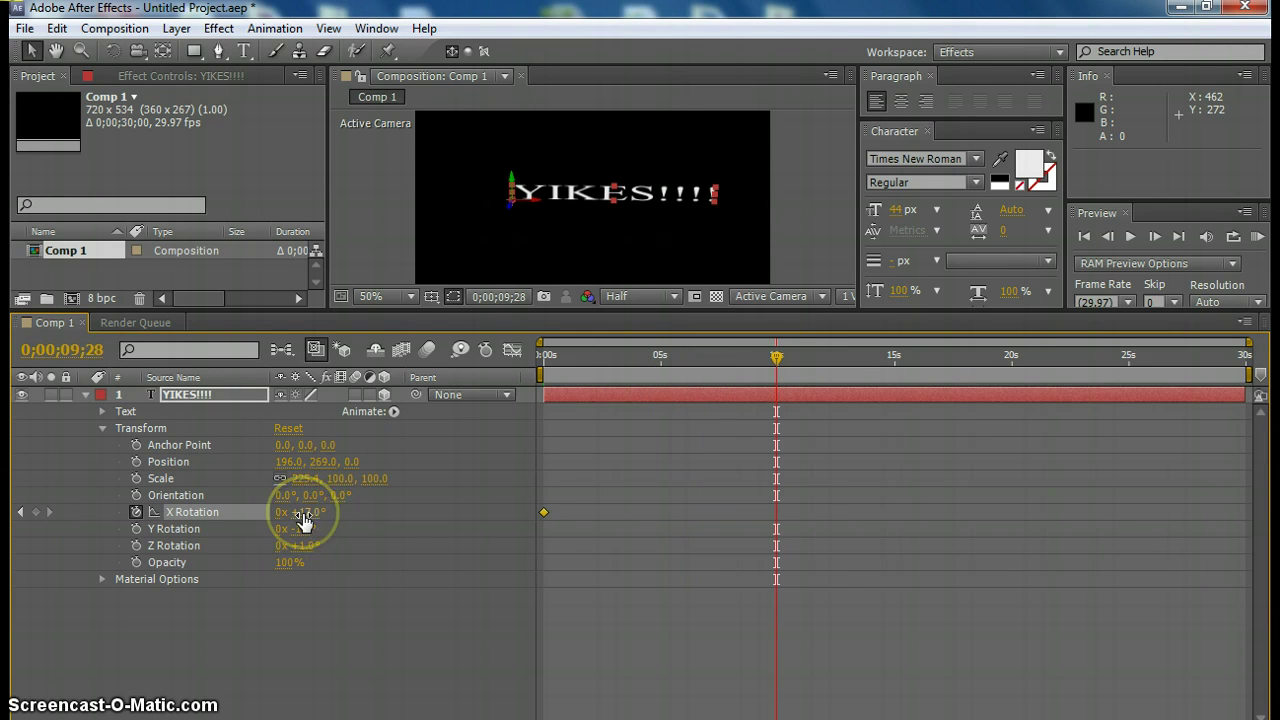
drag(303, 520, 303, 521)
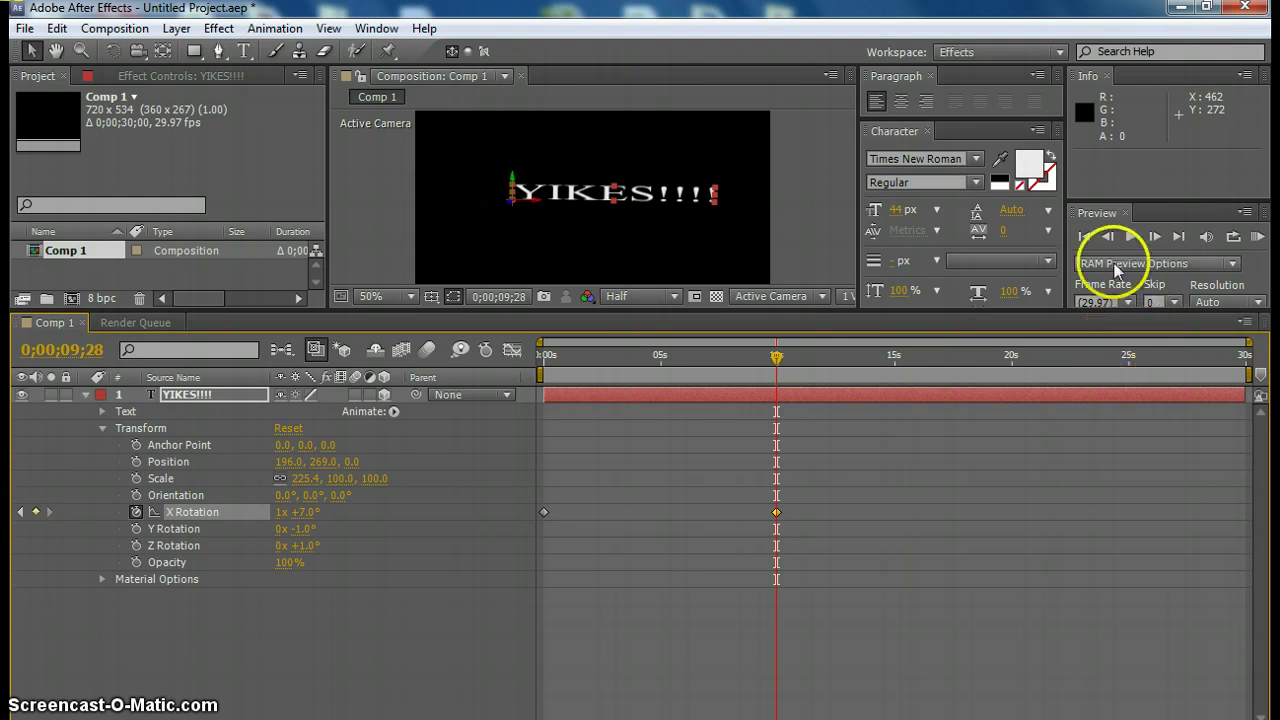
Scrub through the time between the two X Rotation keyframes to check the text's spin
drag(773, 352, 500, 355)
click(744, 349)
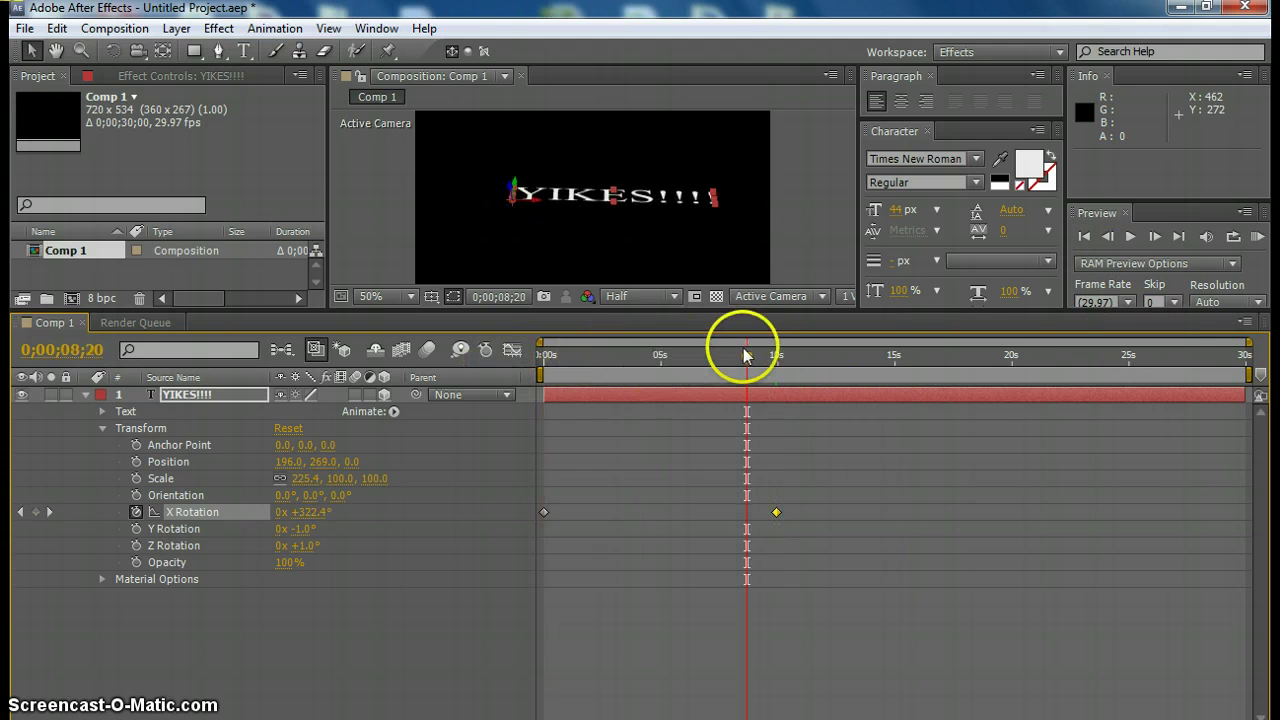
Rewind to 0;00;00;00 and play the text's rotation past the second X Rotation keyframe
drag(746, 350, 716, 355)
drag(561, 362, 520, 360)
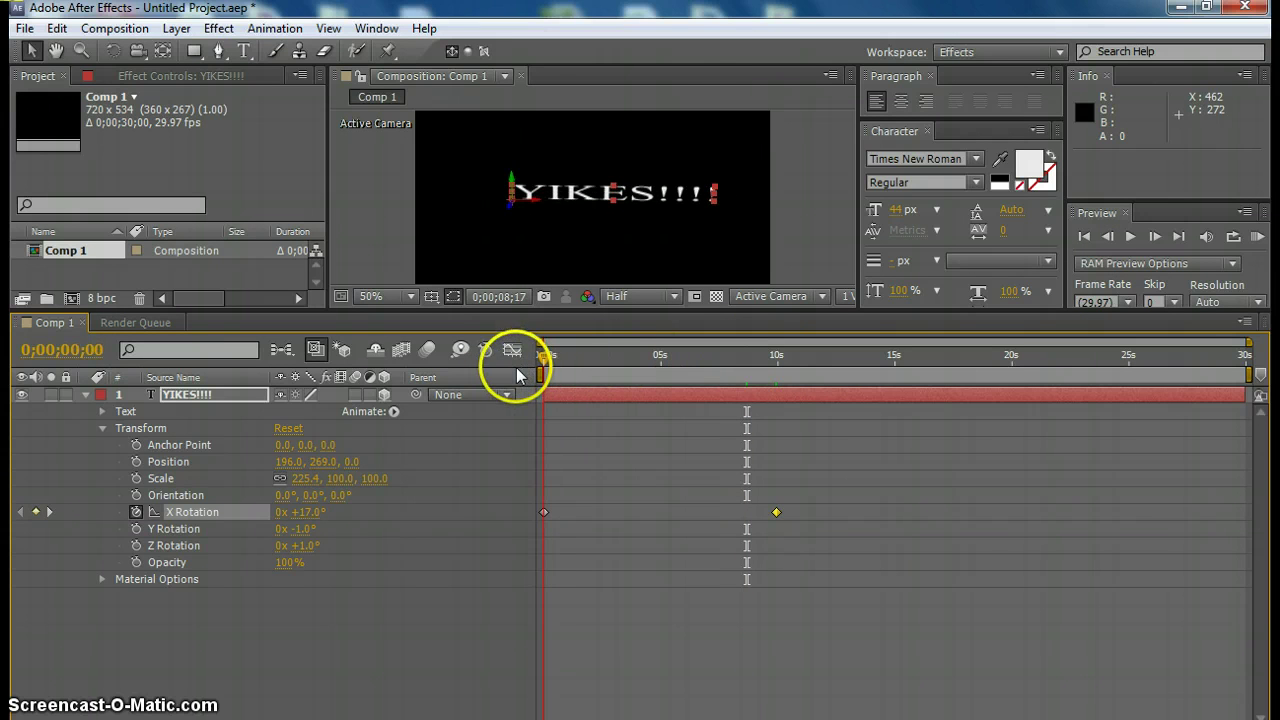
click(1131, 237)
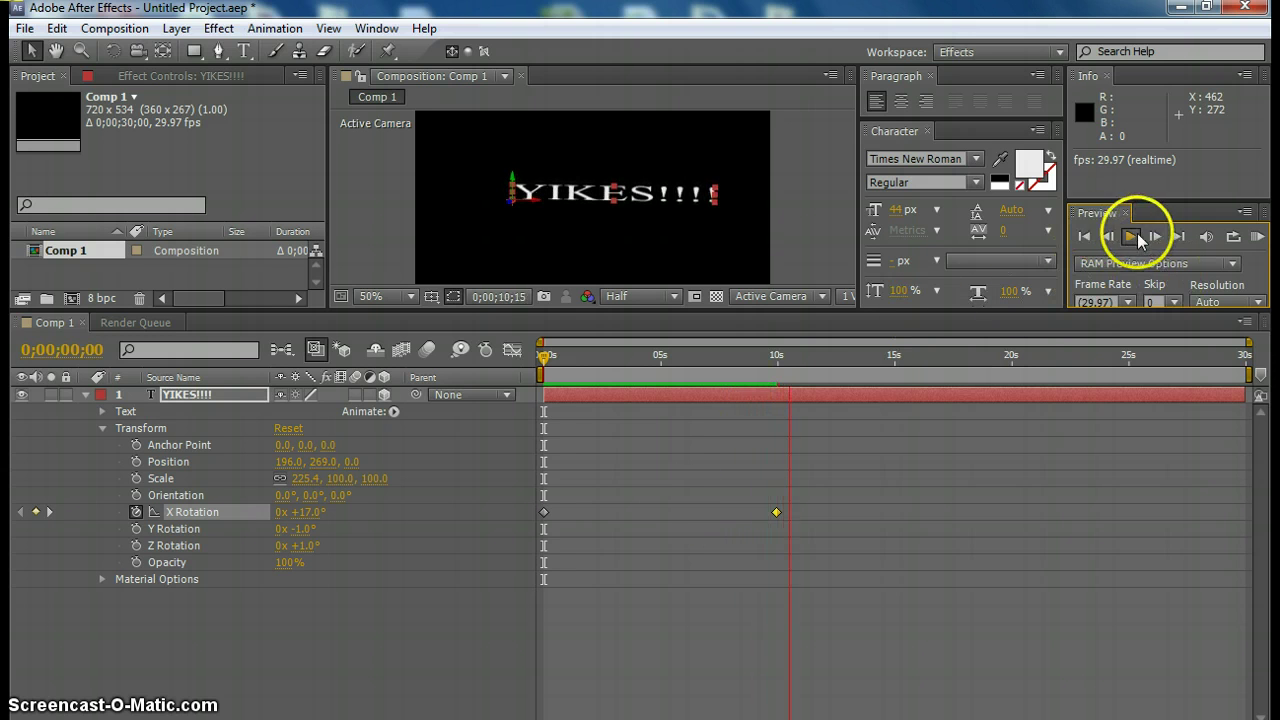
click(1086, 240)
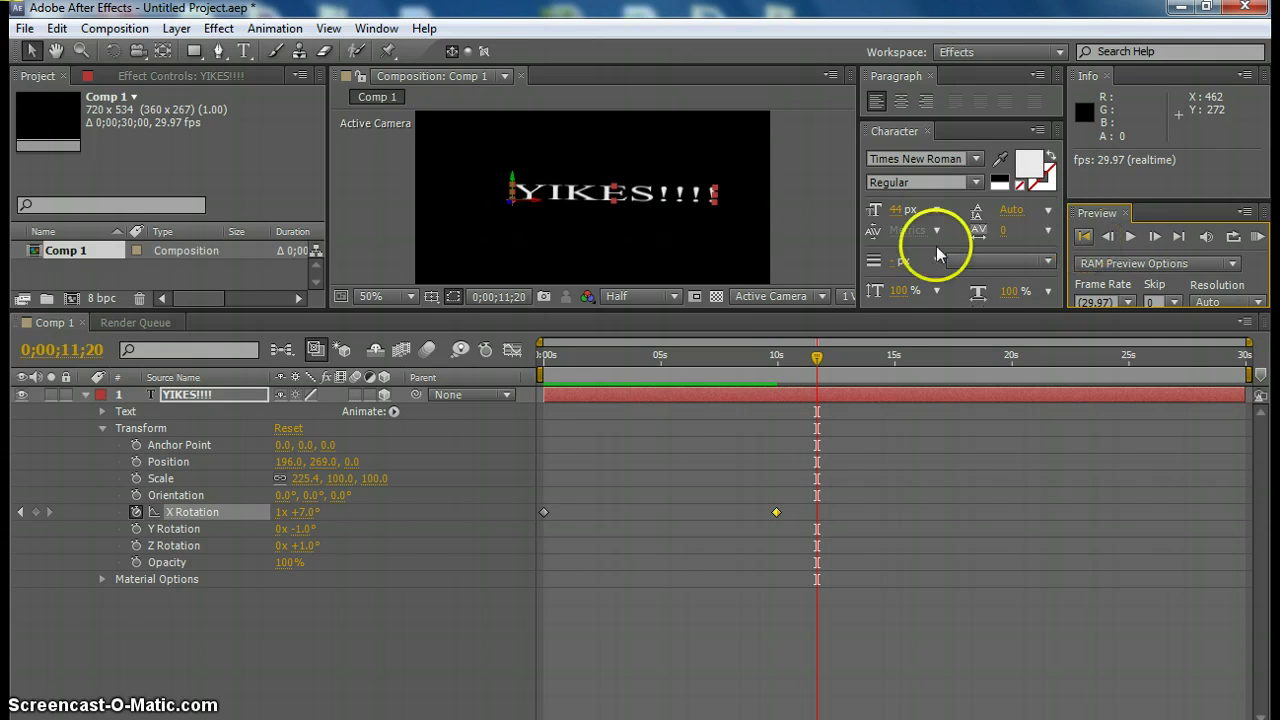
Move the current time to 0;00;10;00 and set the composition's duration to 0;00;11;00
drag(817, 365, 777, 364)
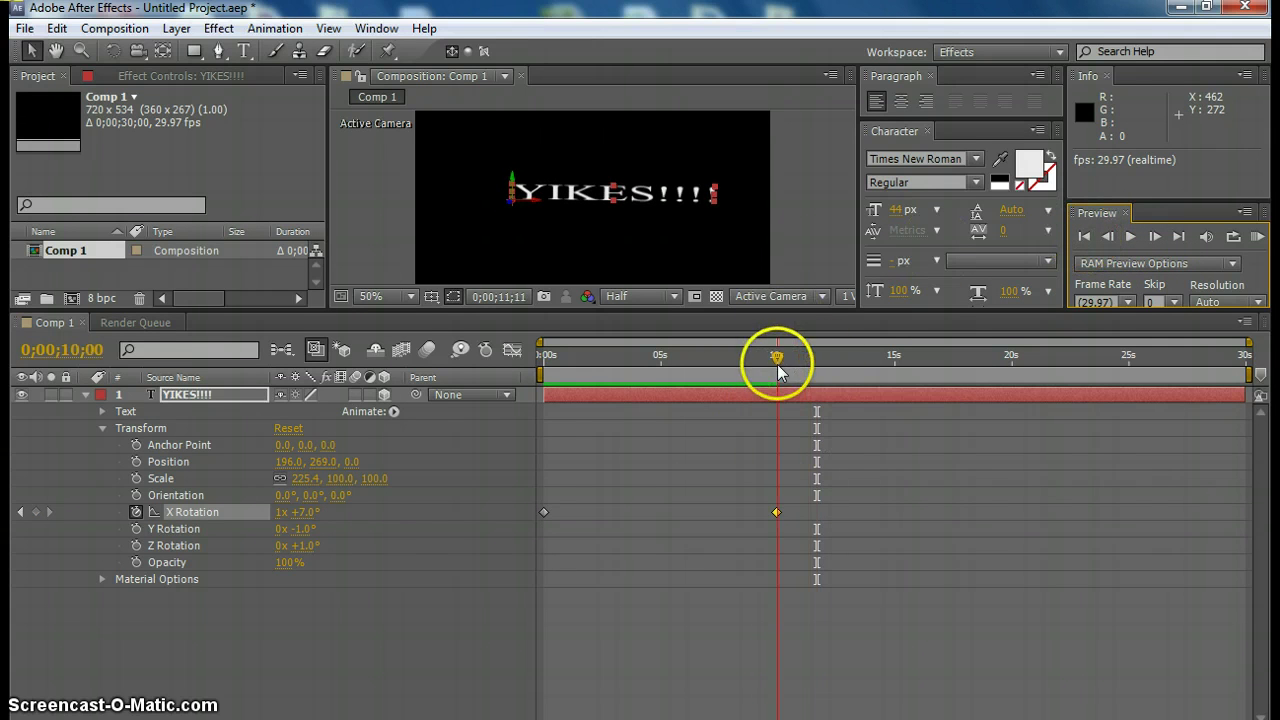
click(120, 30)
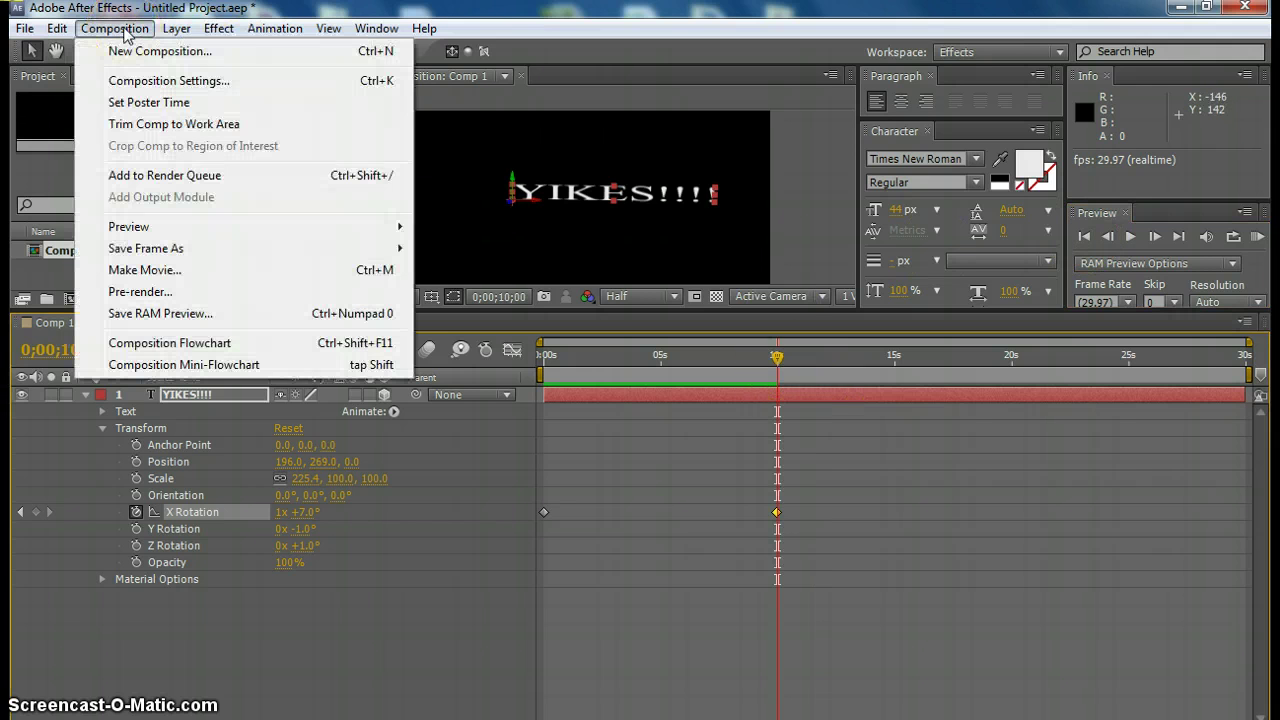
click(139, 79)
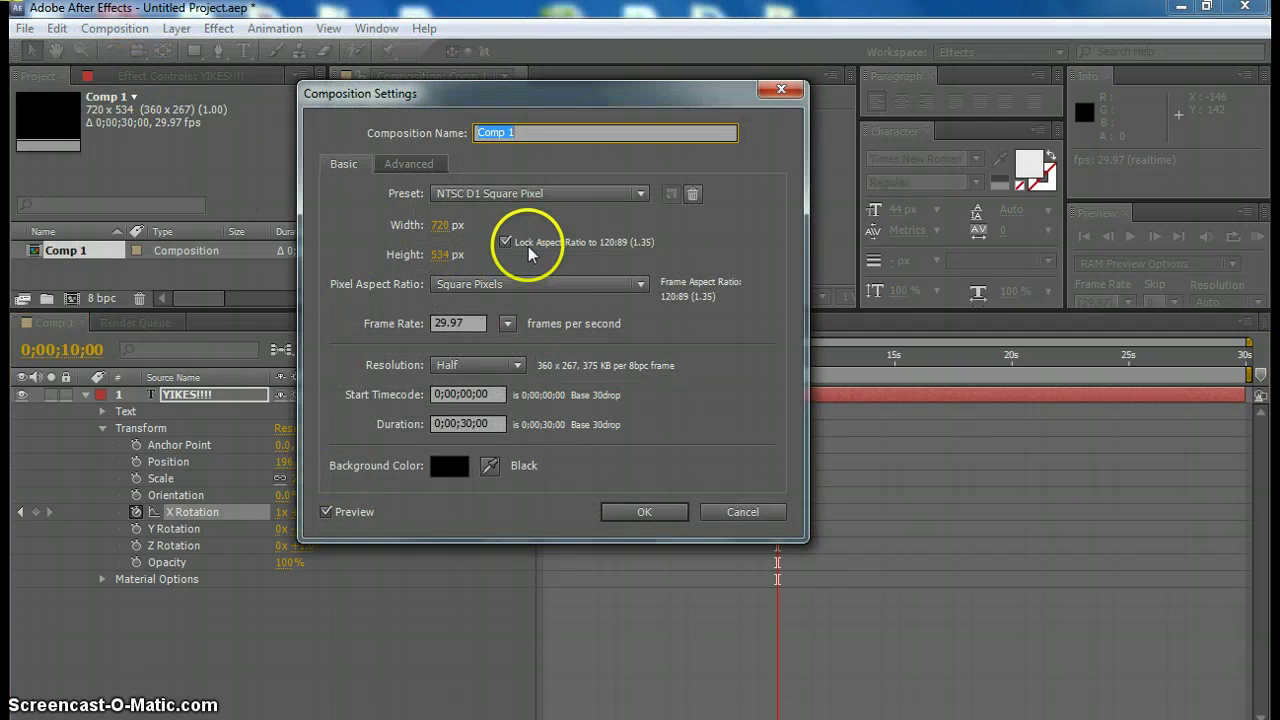
click(462, 424)
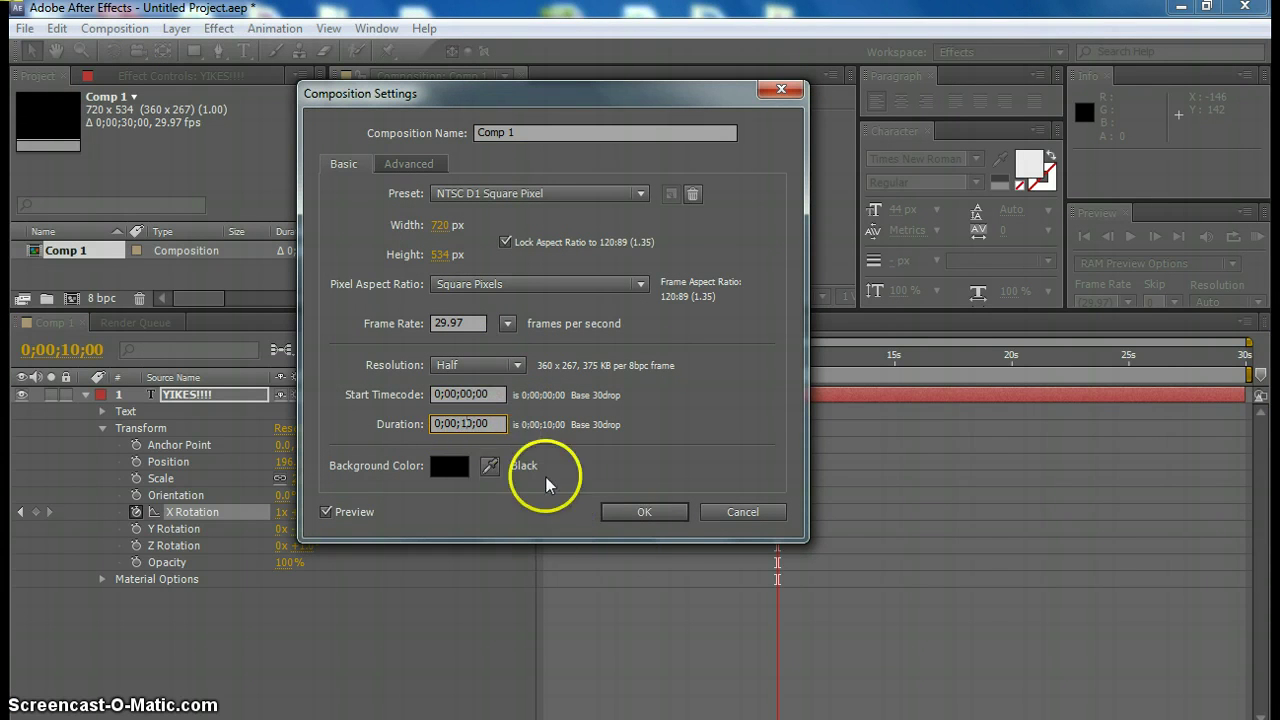
drag(465, 424, 470, 424)
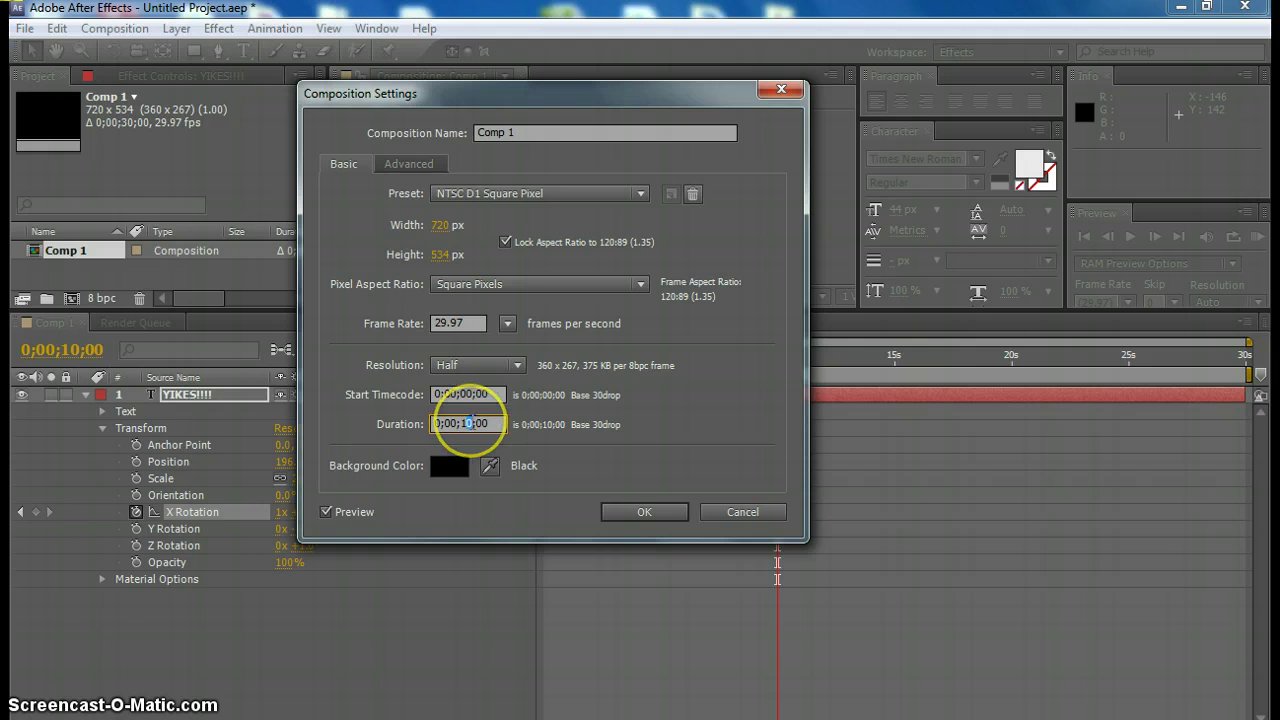
click(650, 512)
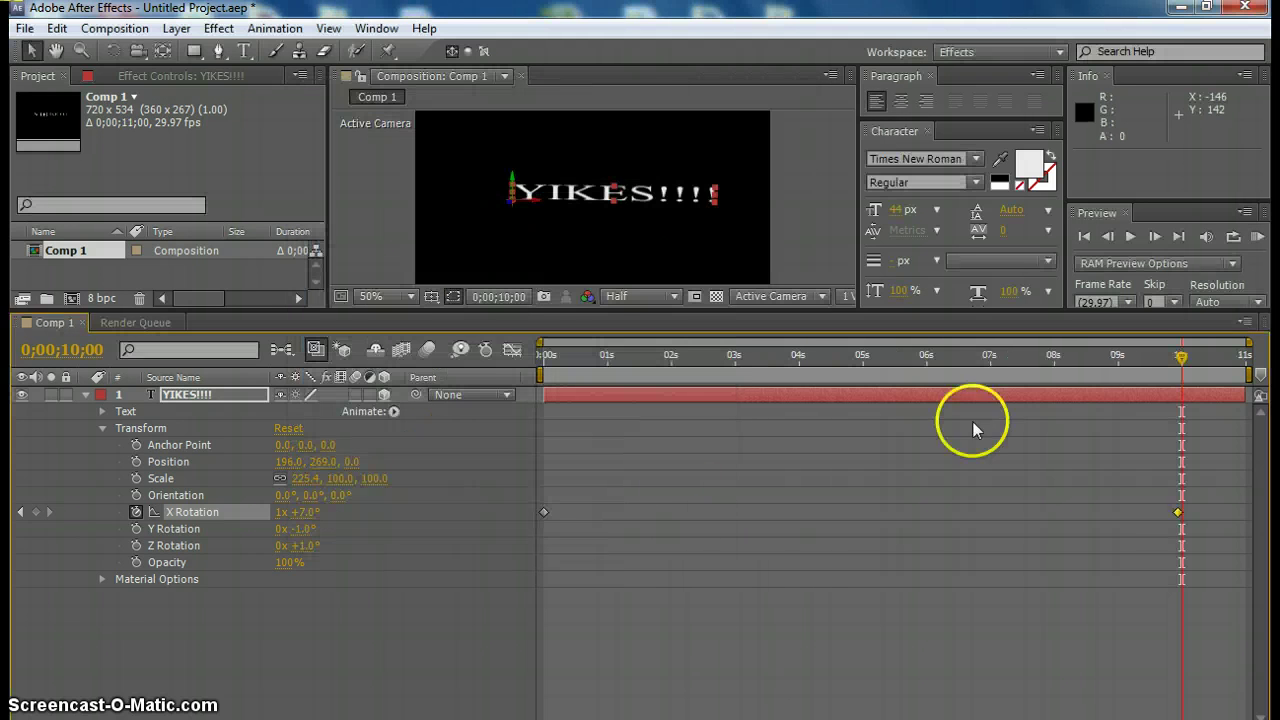
Preview the shortened composition from 0;00;01;23 and return to the first frame
click(656, 358)
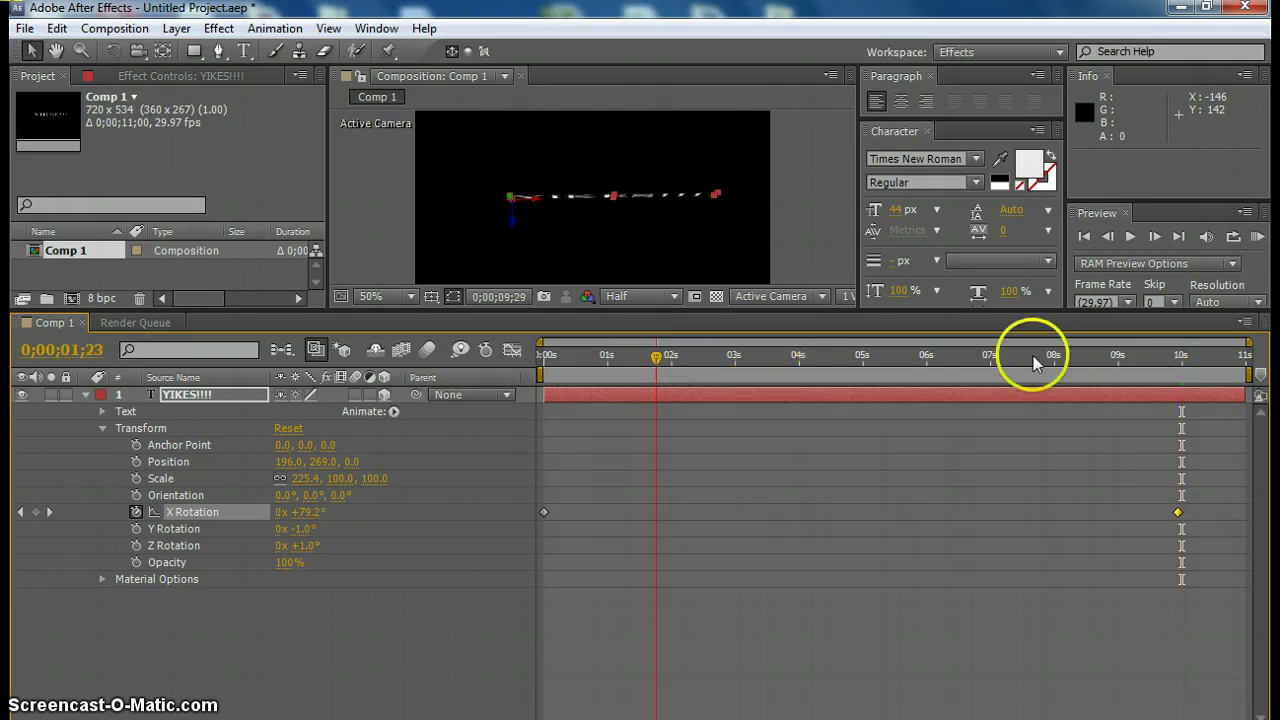
click(1131, 236)
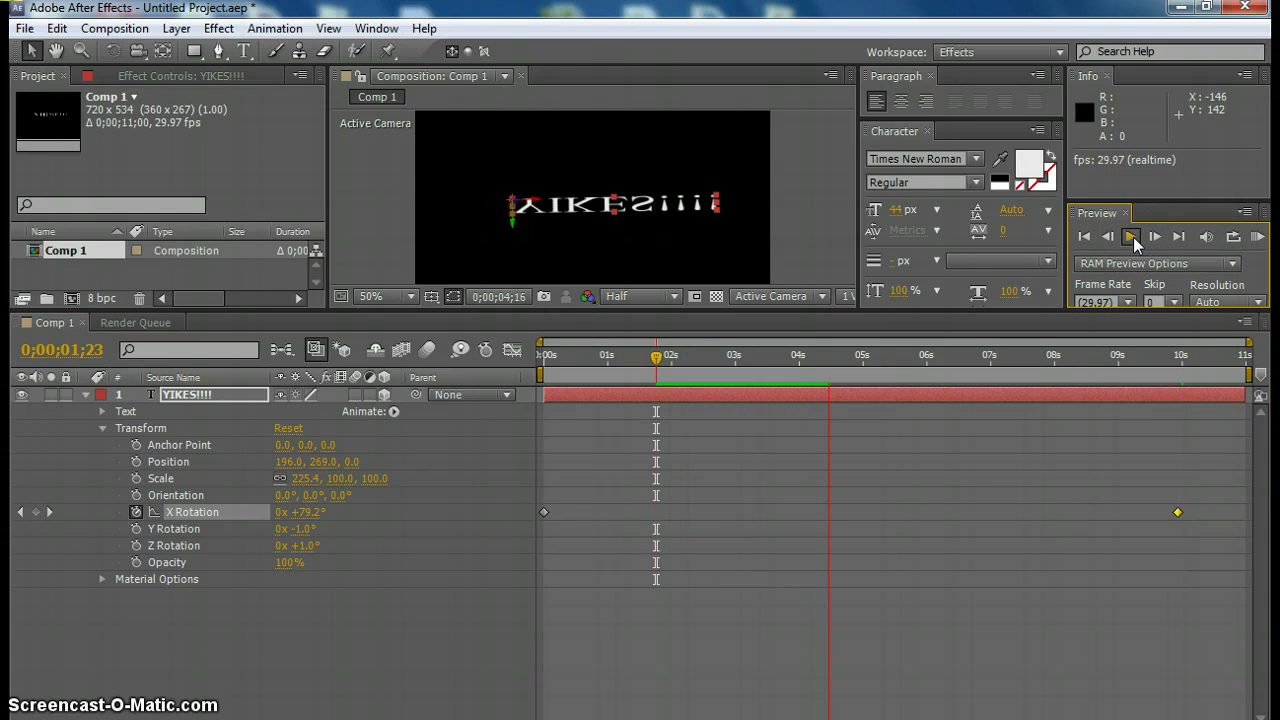
click(1088, 237)
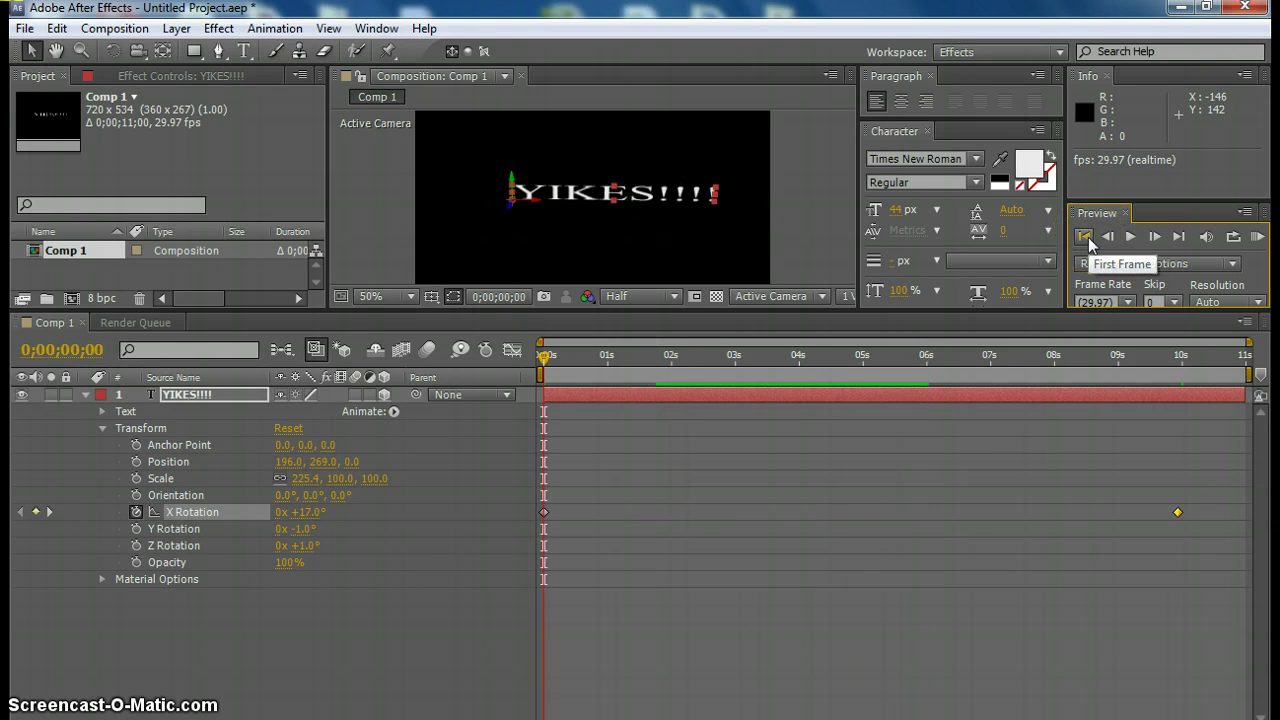
click(1084, 237)
click(481, 167)
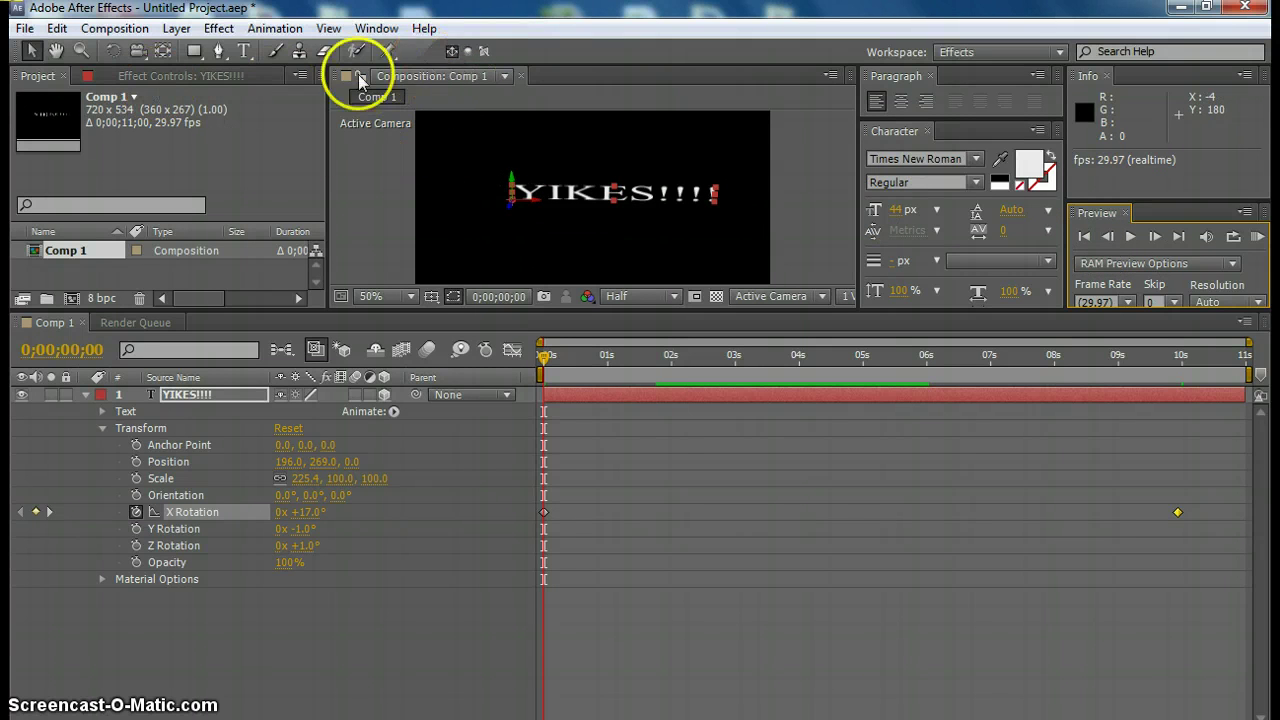
Make a movie of Comp 1, outputting it to the Desktop as the AVI file Comp 1, and render it
click(115, 29)
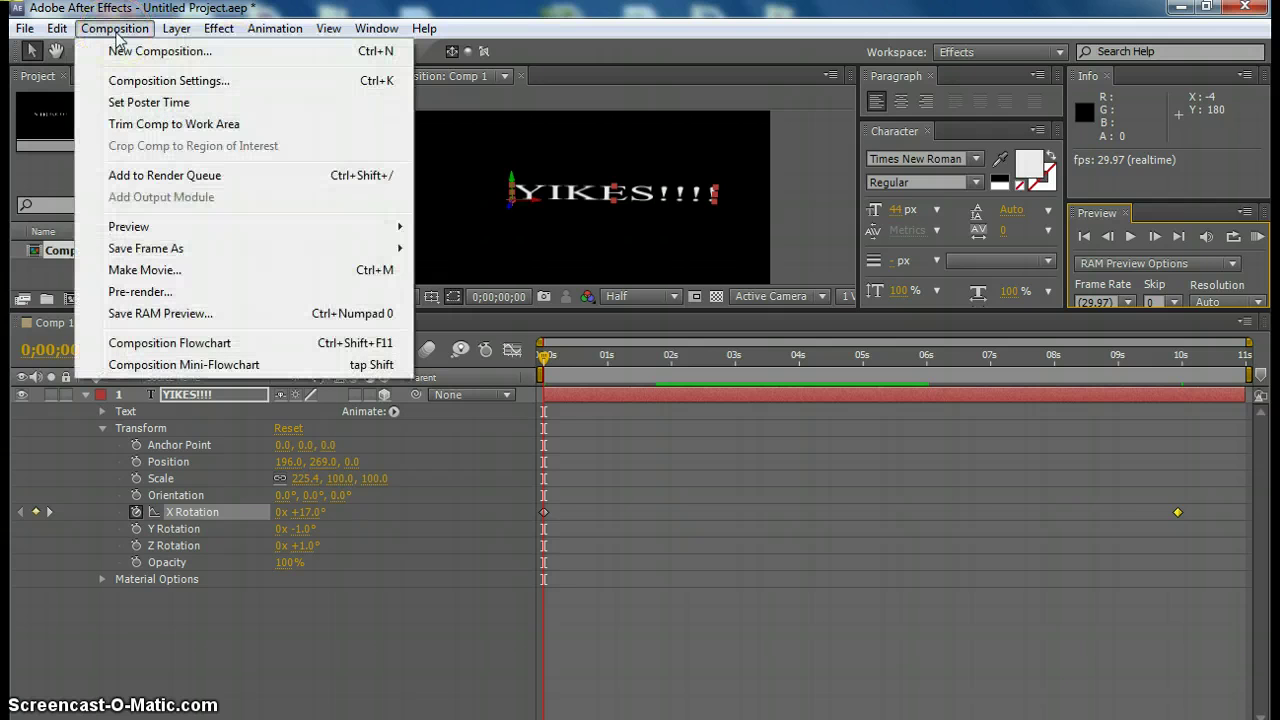
click(165, 277)
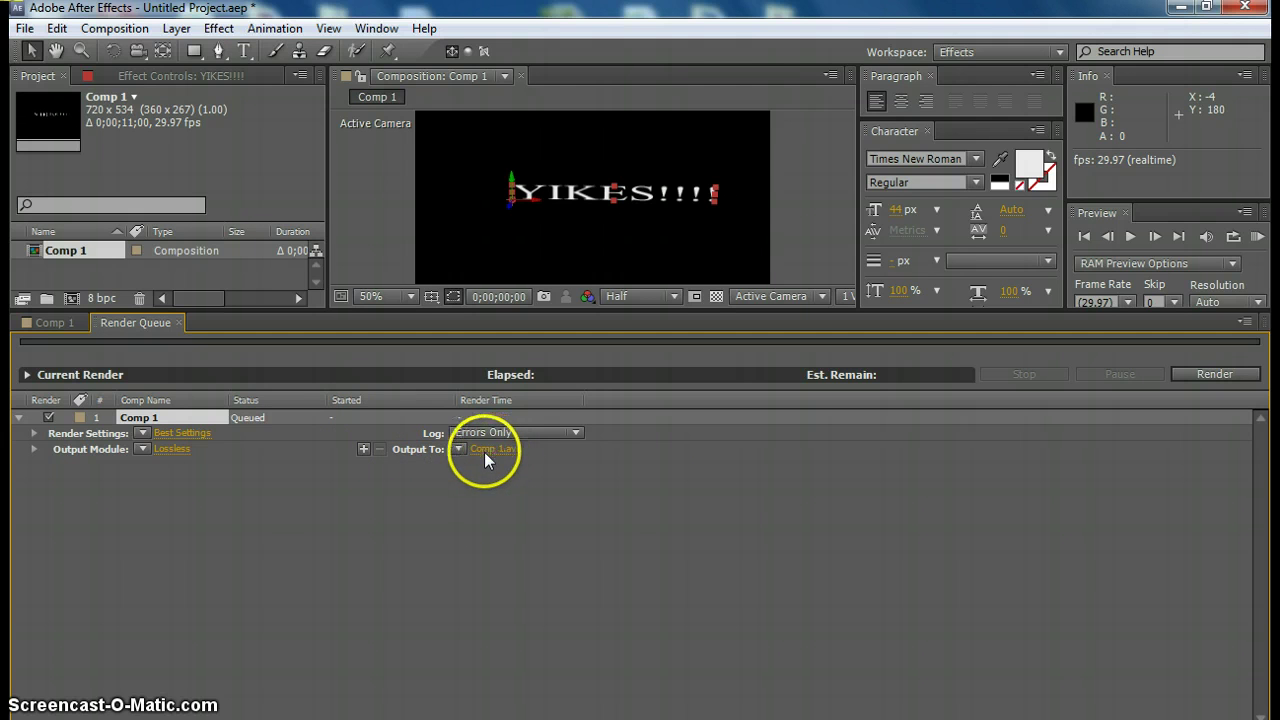
click(458, 448)
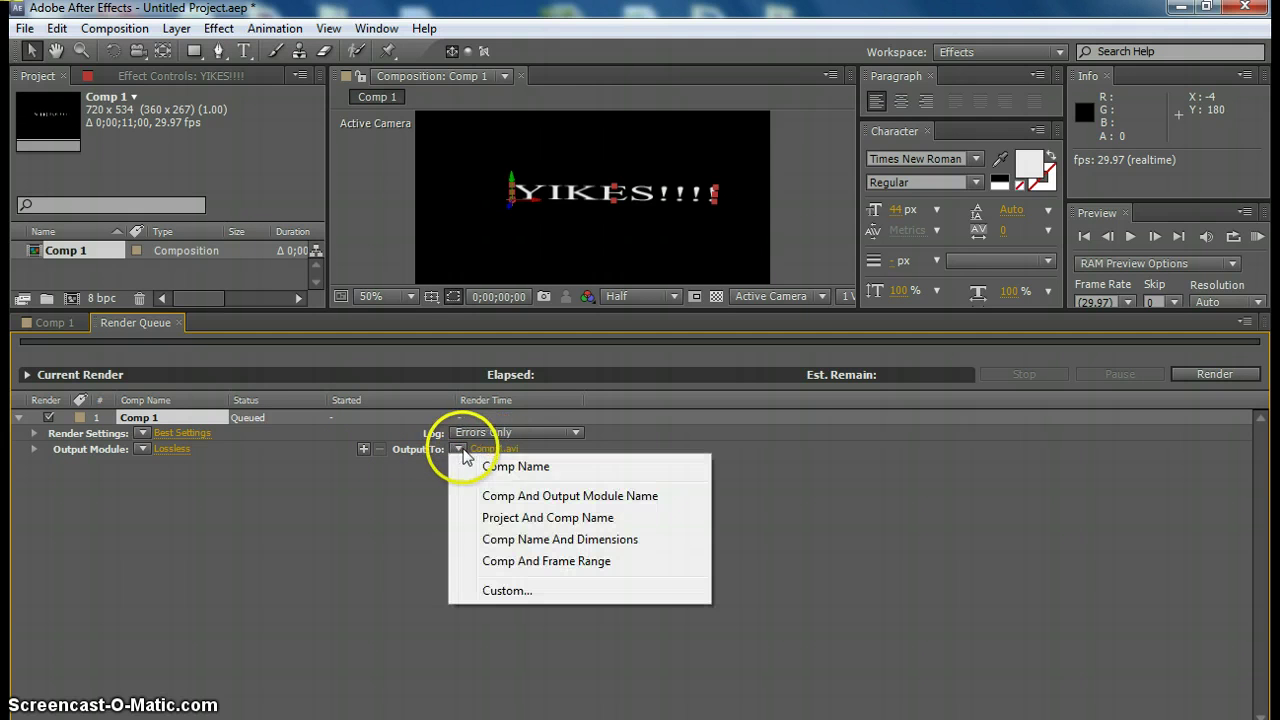
click(513, 449)
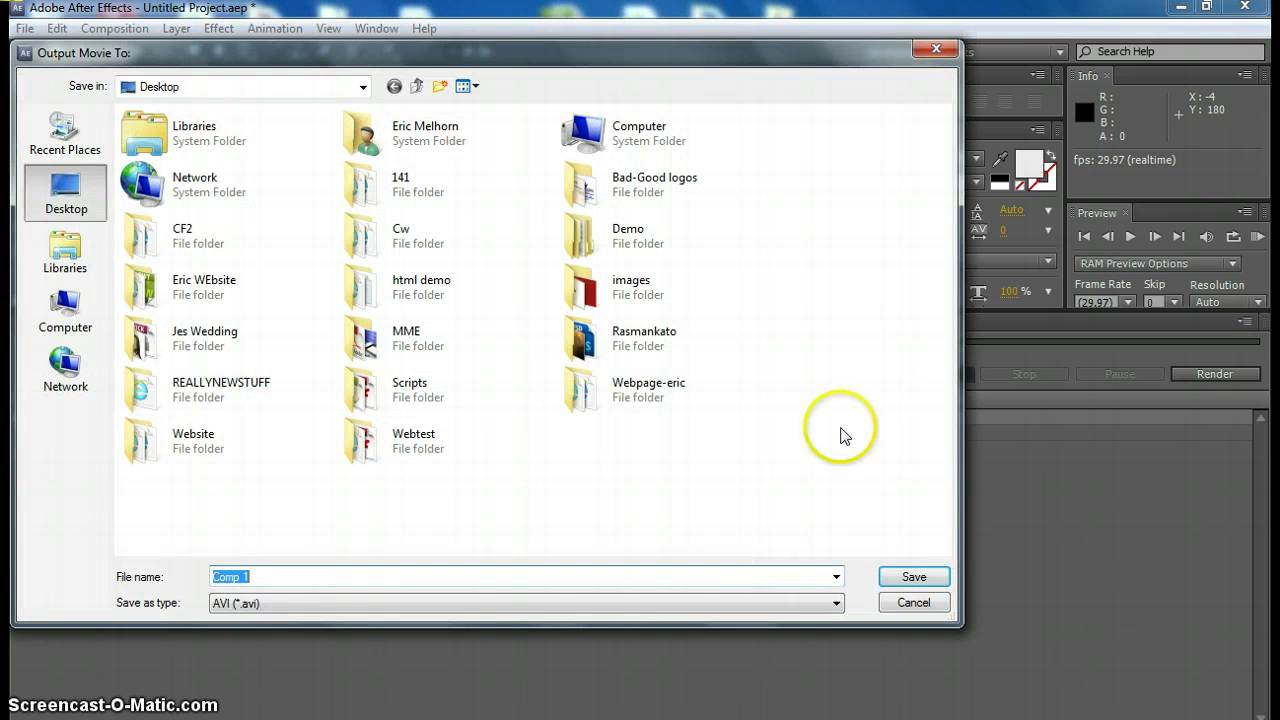
click(893, 575)
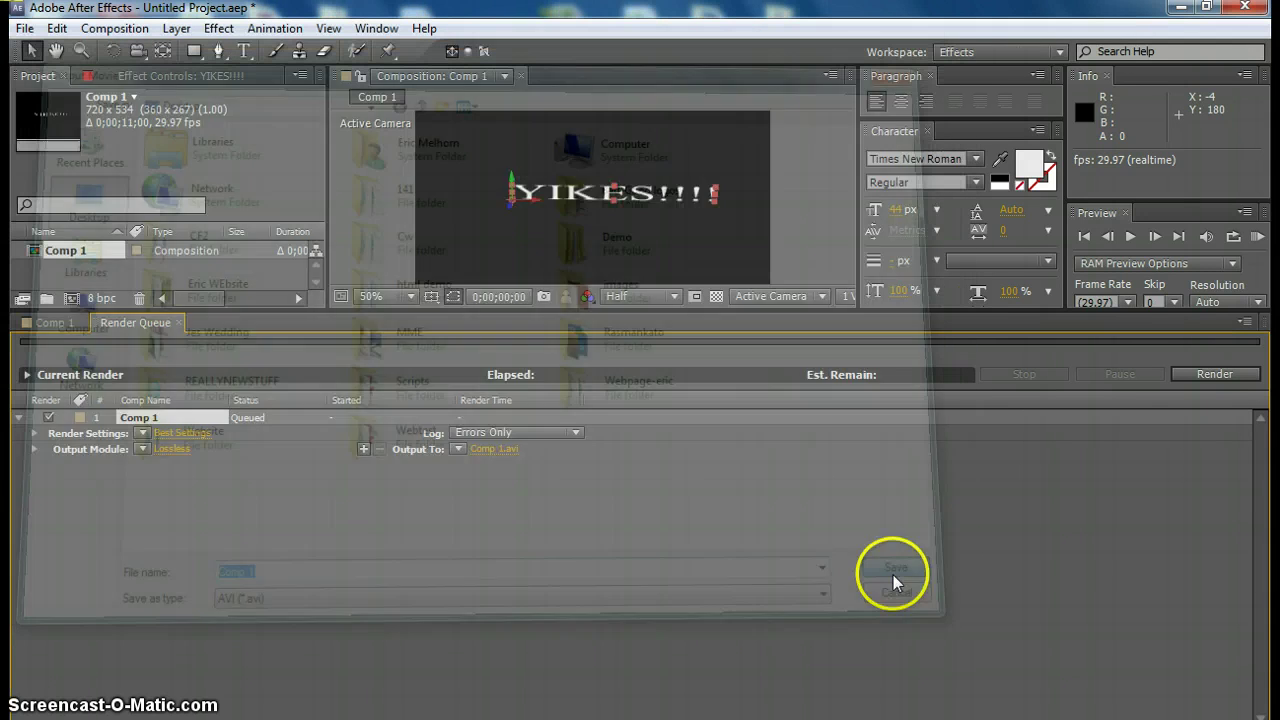
click(1214, 374)
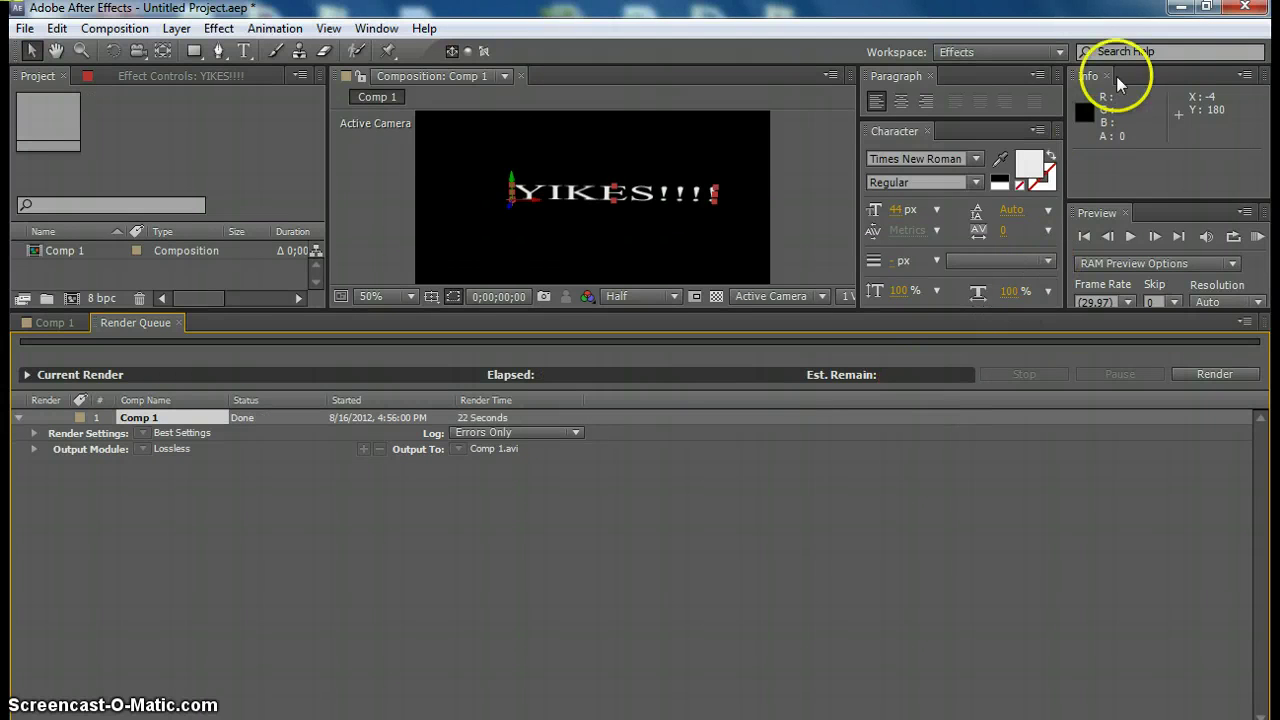
Switch to the desktop, watch the rendered Comp 1 movie in the media player and close the player
click(1181, 10)
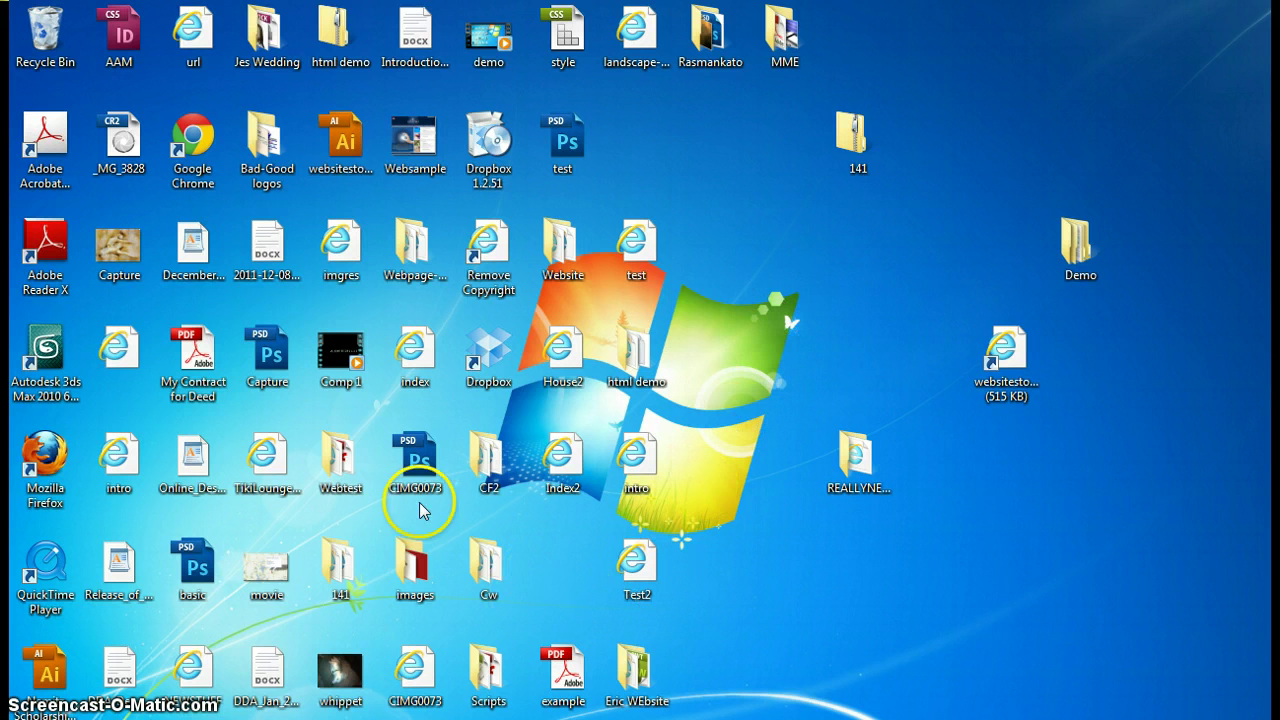
click(268, 140)
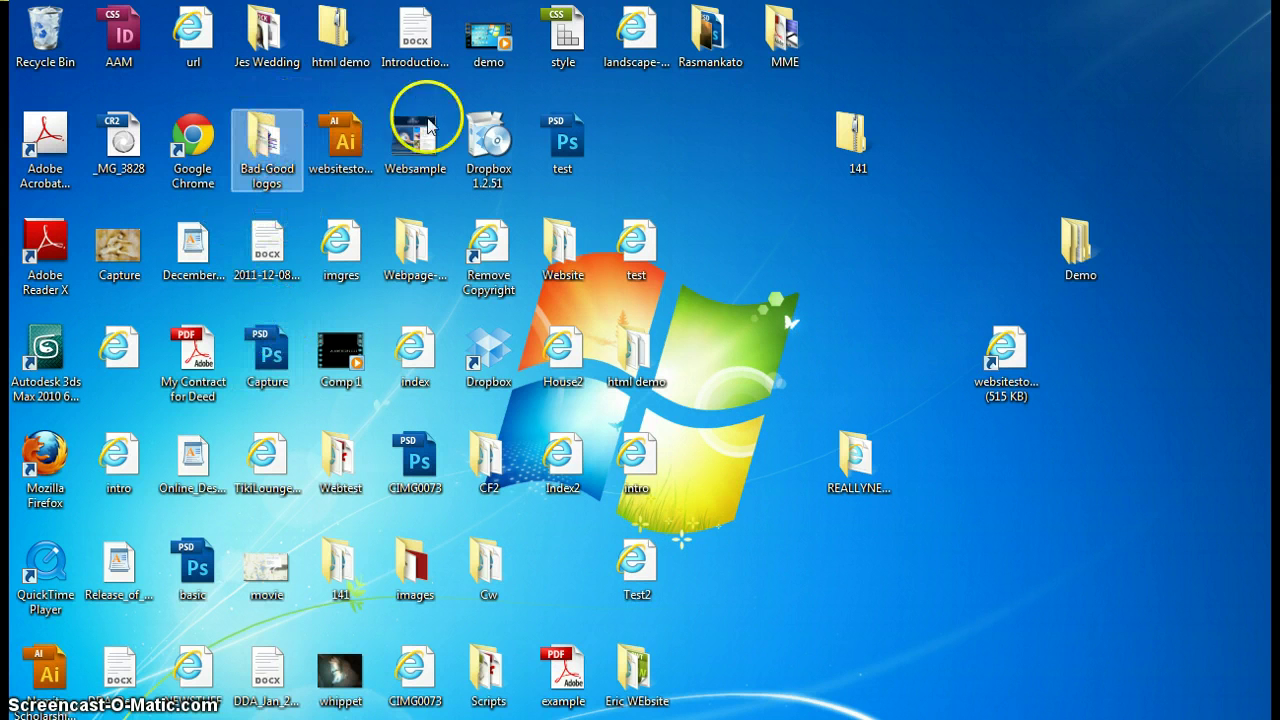
click(600, 212)
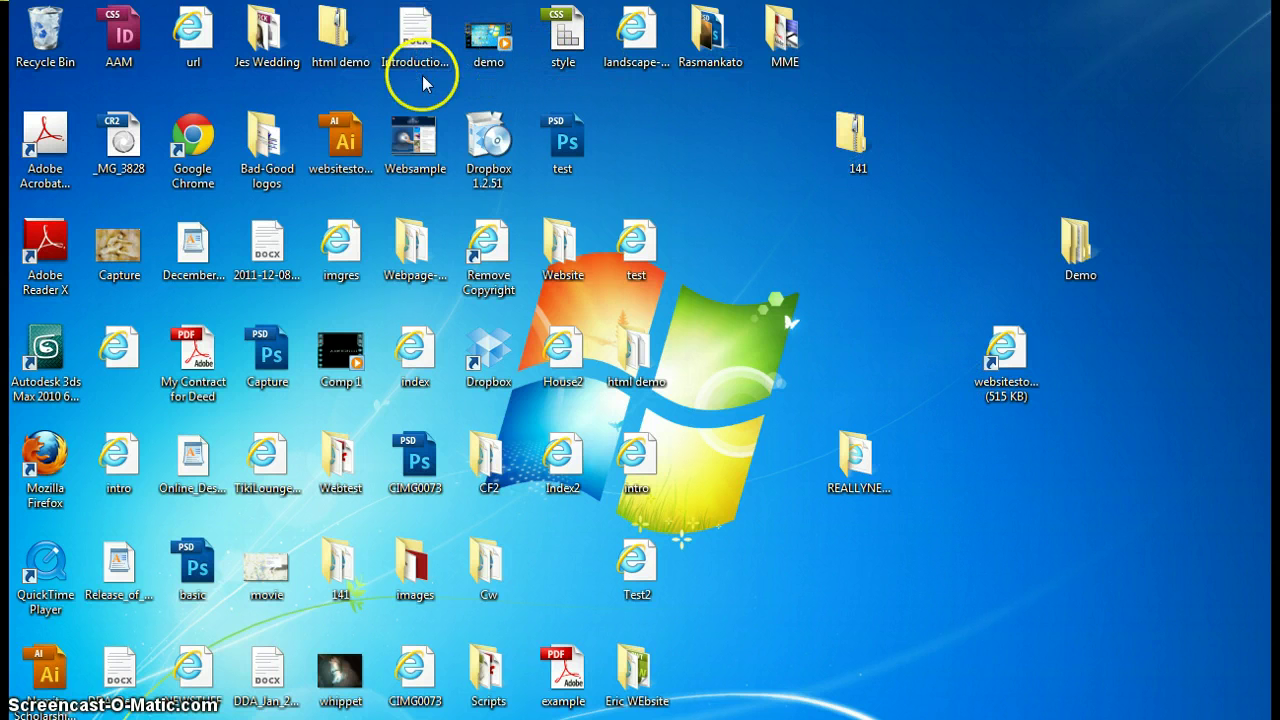
click(565, 718)
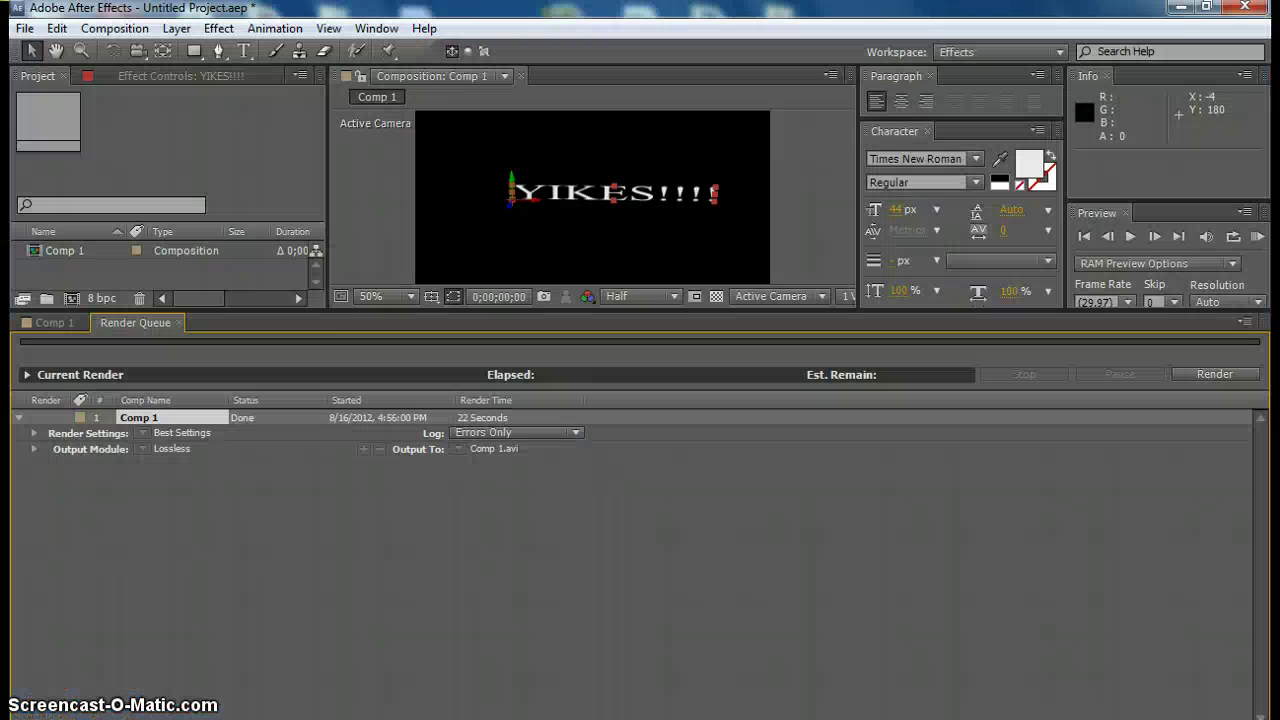
click(1188, 6)
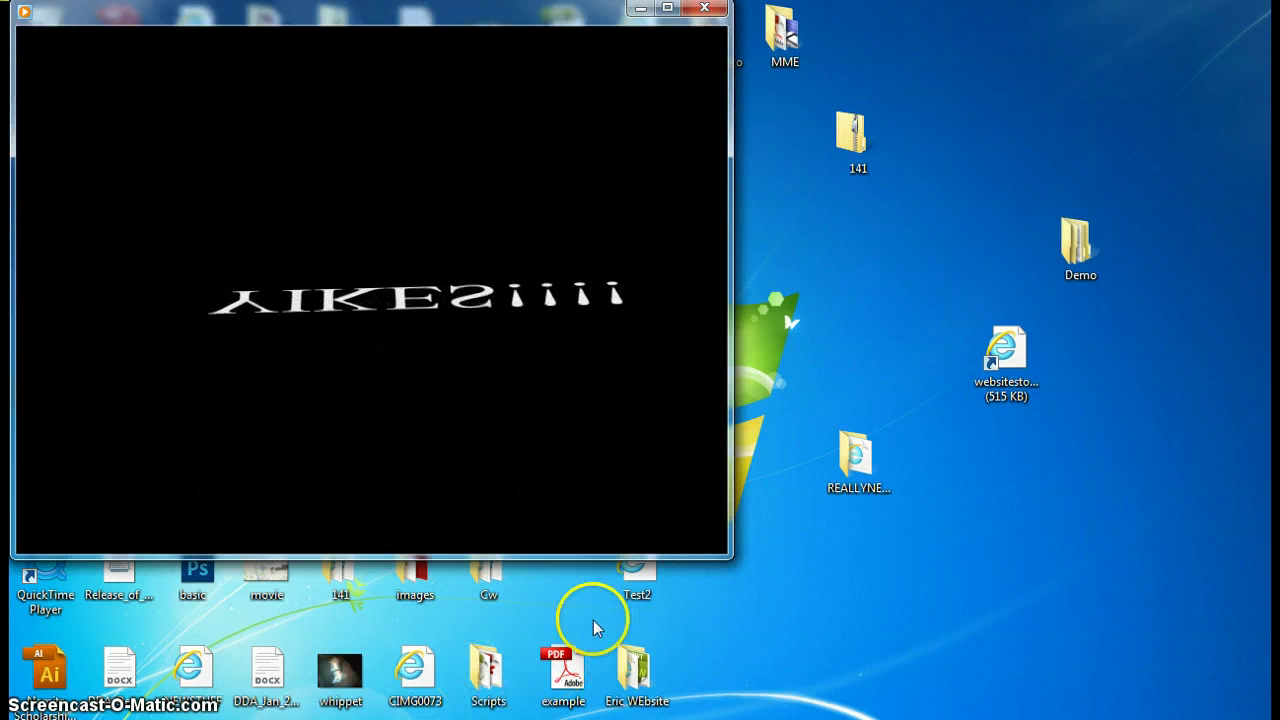
mouse_move(673, 440)
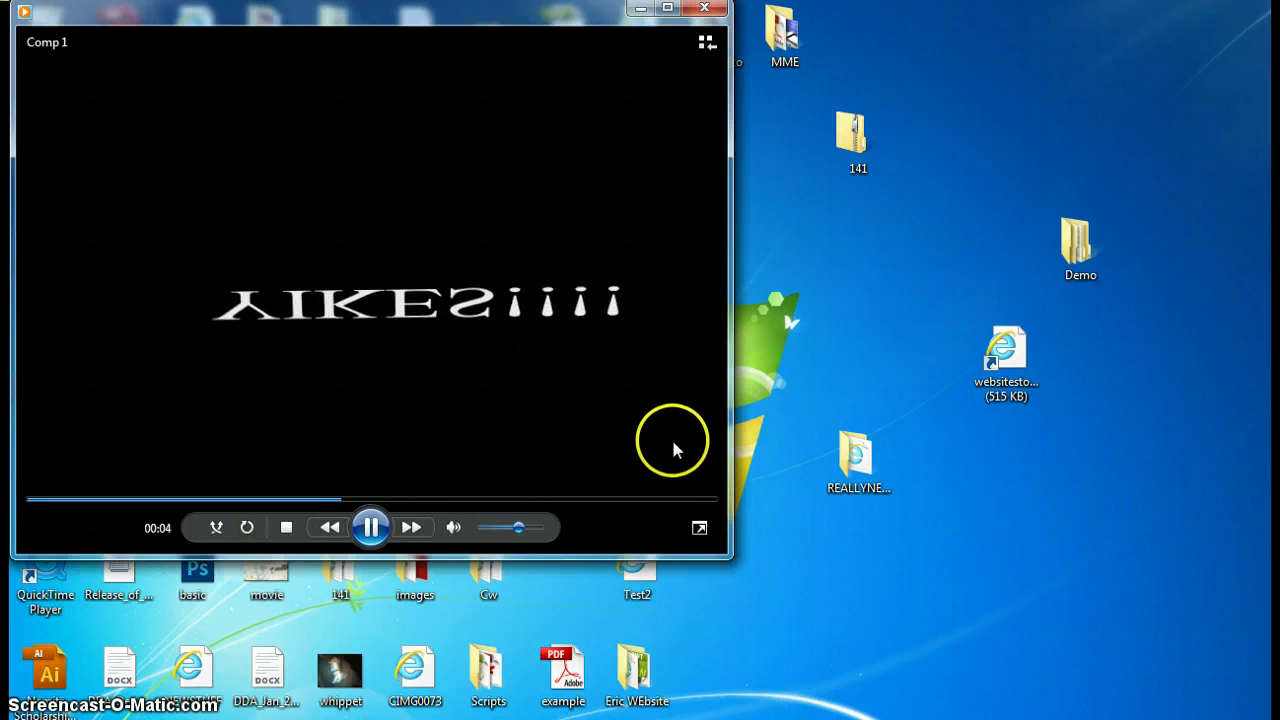
click(705, 10)
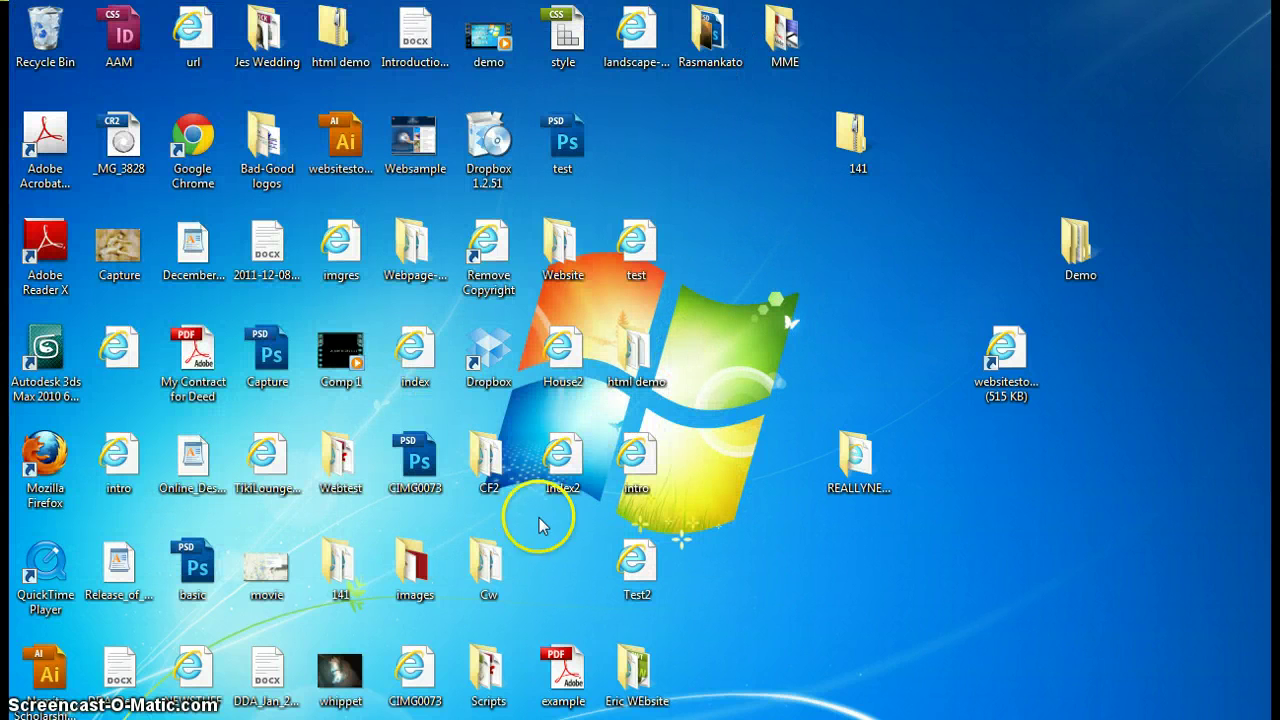